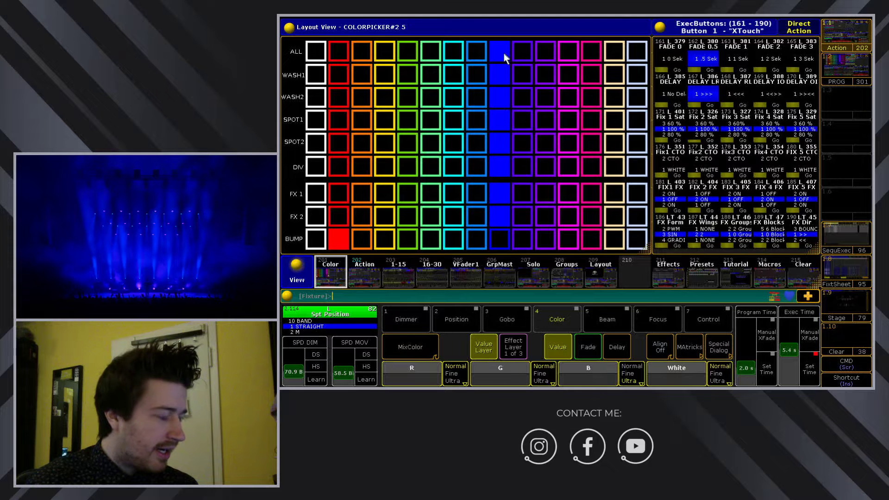
- Switch all fixtures in the color picker through red, violet, blue, red, cyan and pink, and back to blue
left_click(338, 49)
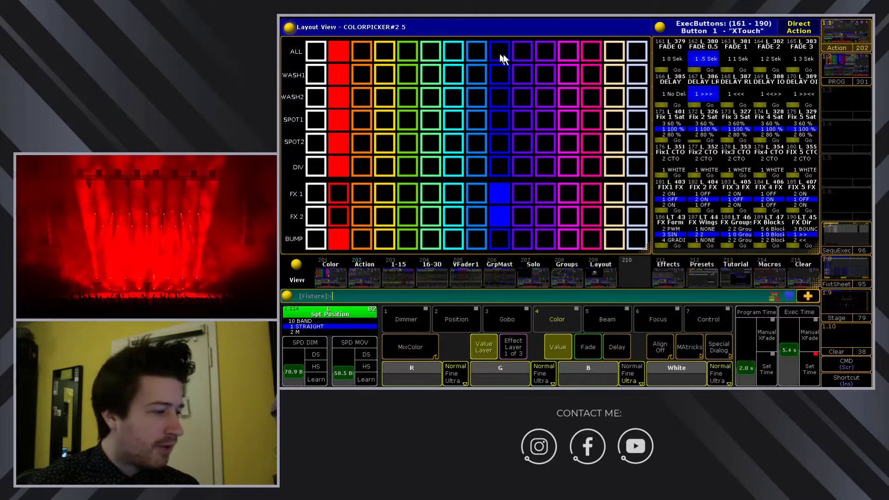
left_click(549, 52)
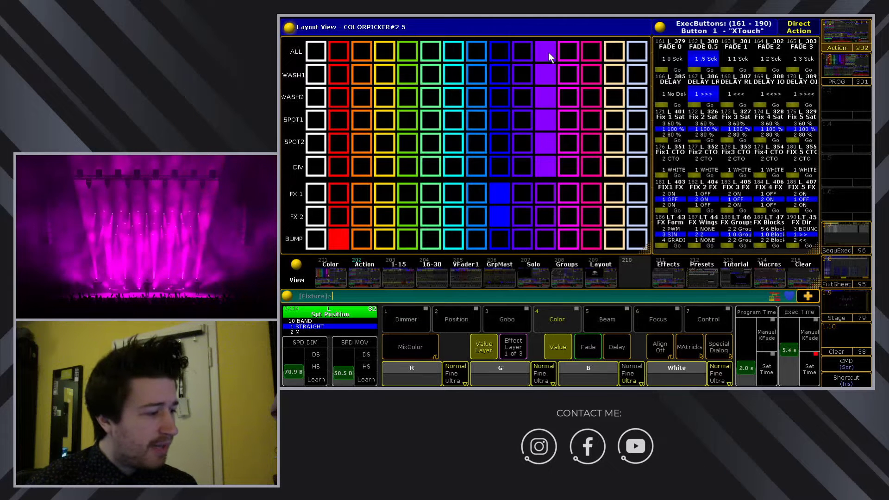
left_click(502, 54)
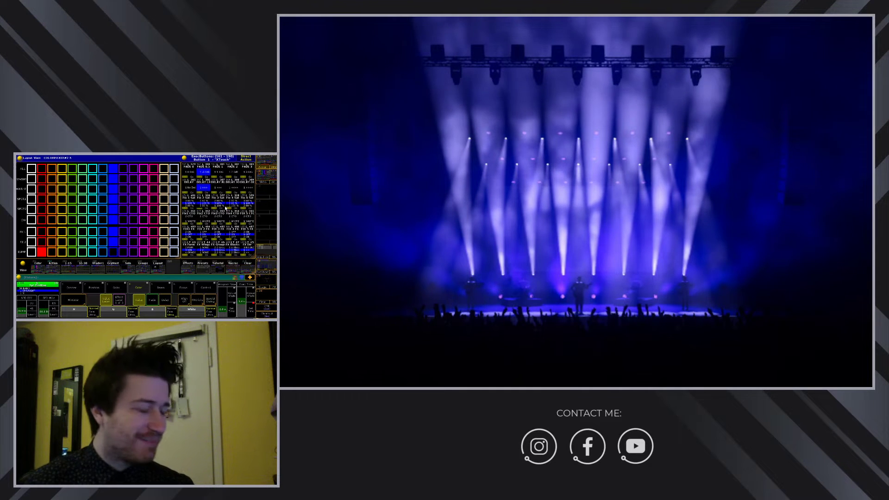
left_click(41, 169)
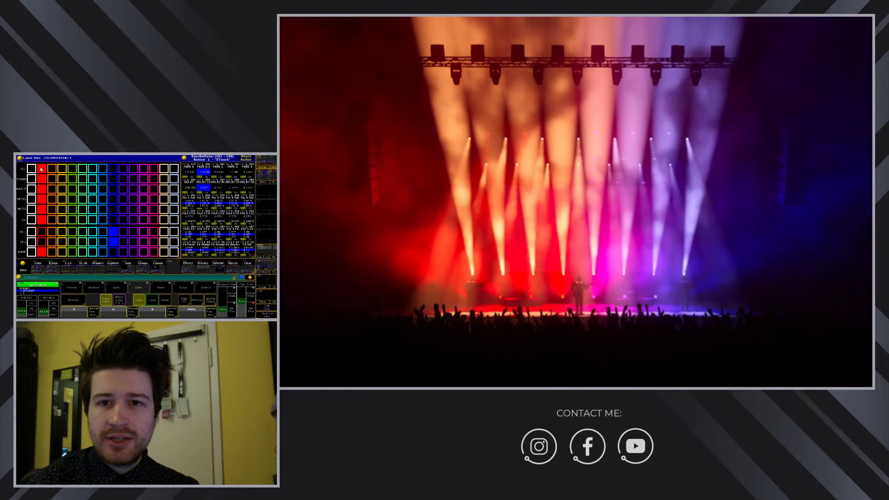
left_click(93, 169)
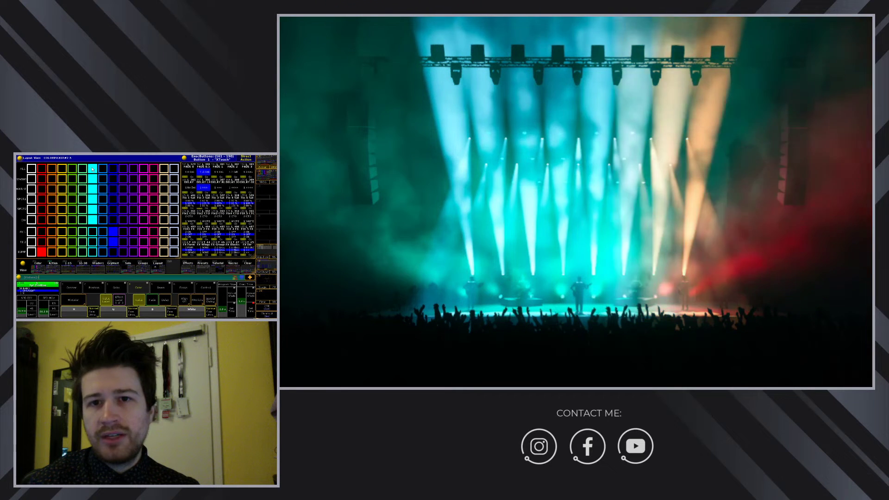
left_click(153, 169)
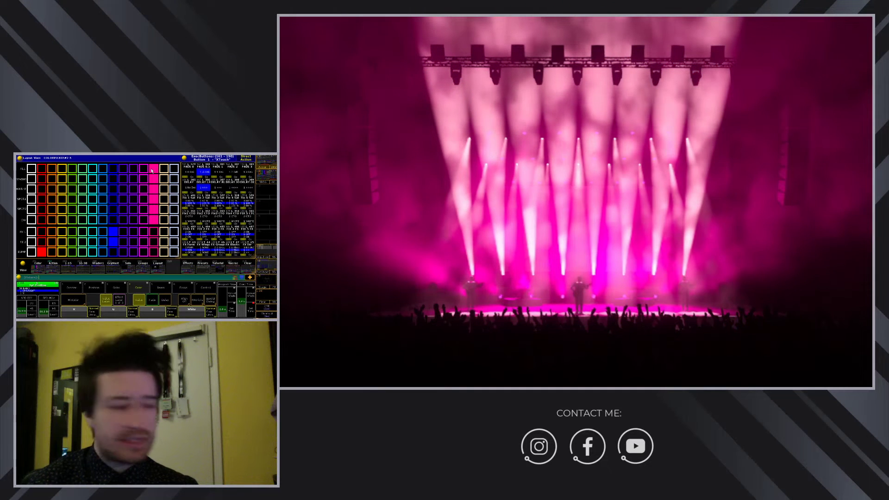
left_click(114, 170)
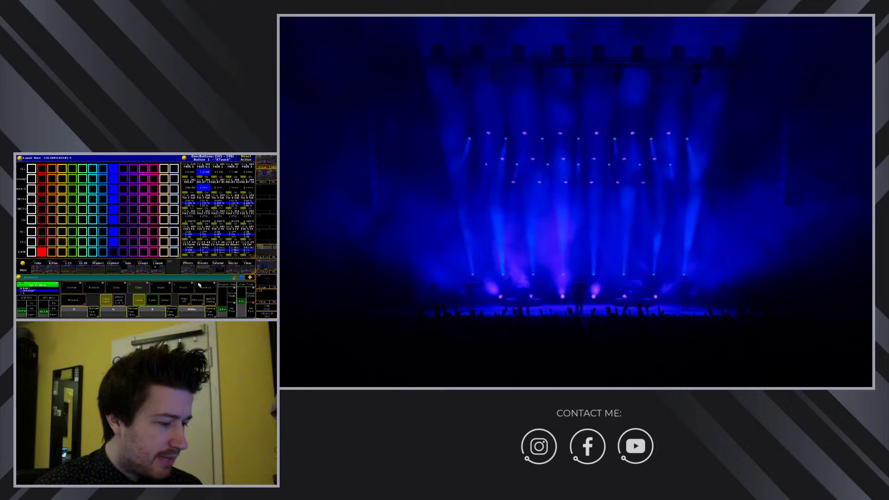
- Open the Tutorial view, select spot fixtures 401 to 422 in the Spot 2 layout and apply the WH SAT color preset
left_click(214, 268)
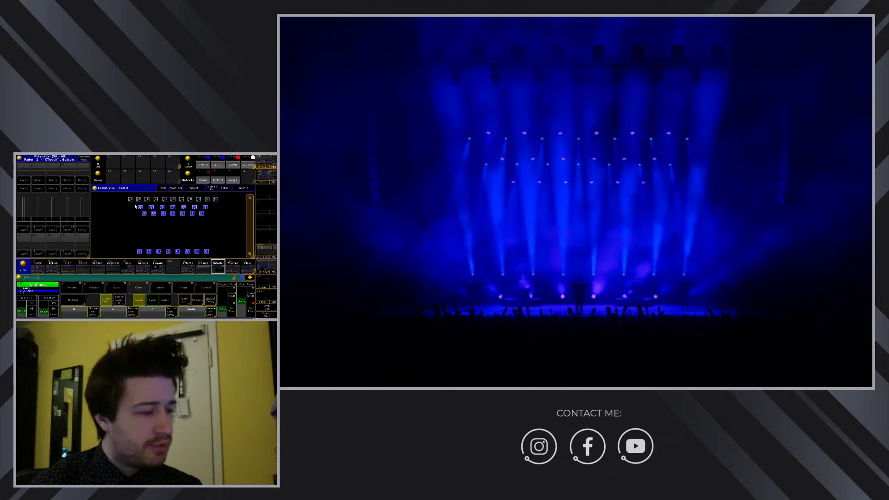
left_click_drag(126, 205, 231, 260)
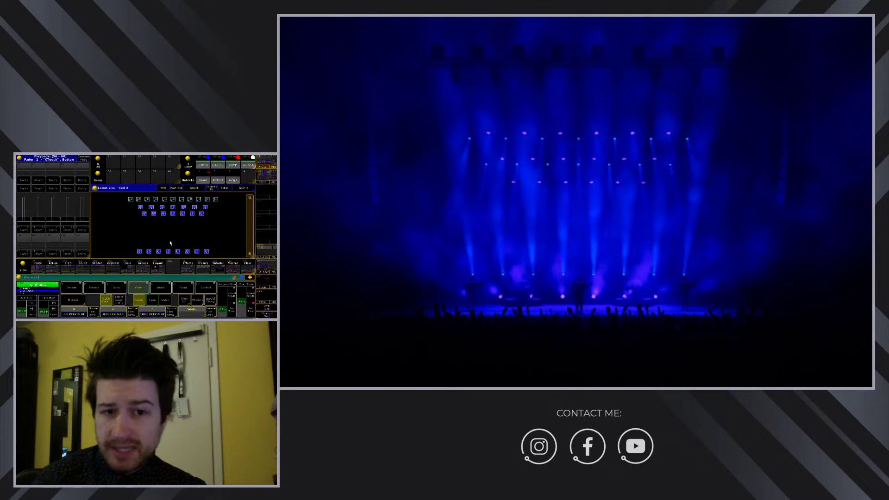
left_click(248, 166)
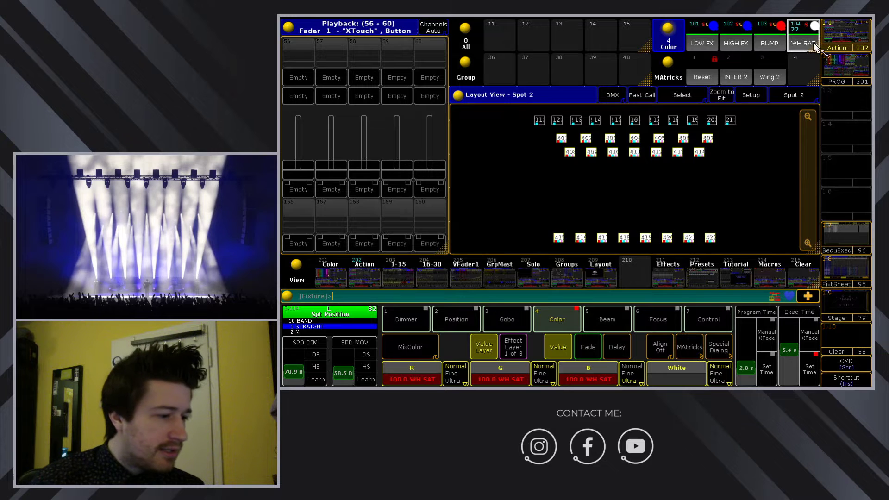
- Store the white spot look on executor 60 and clear the programmer
key("Scroll_Lock")
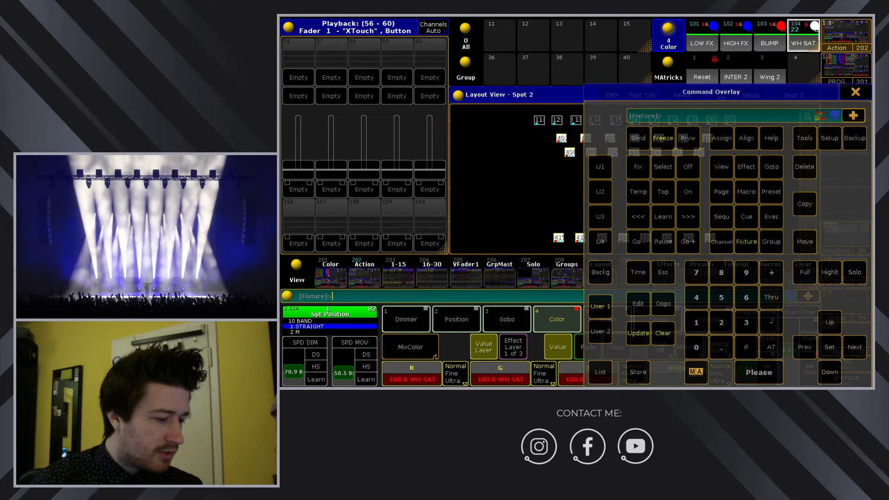
left_click(648, 369)
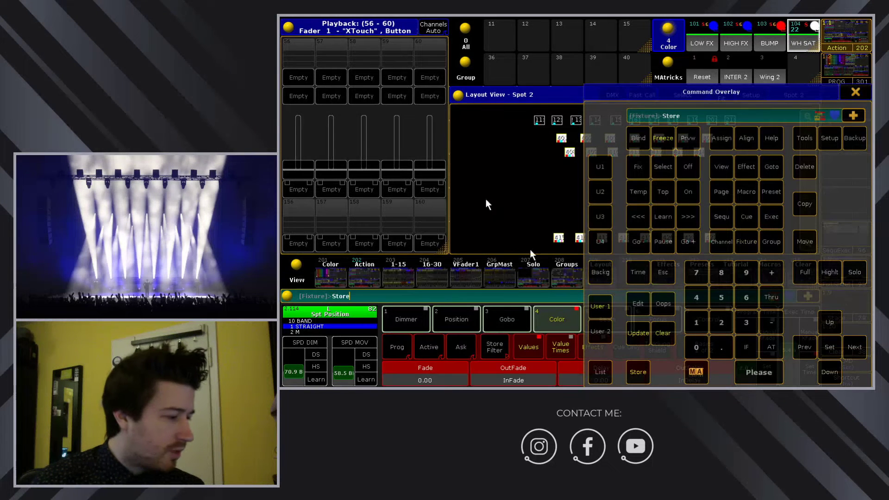
left_click(423, 55)
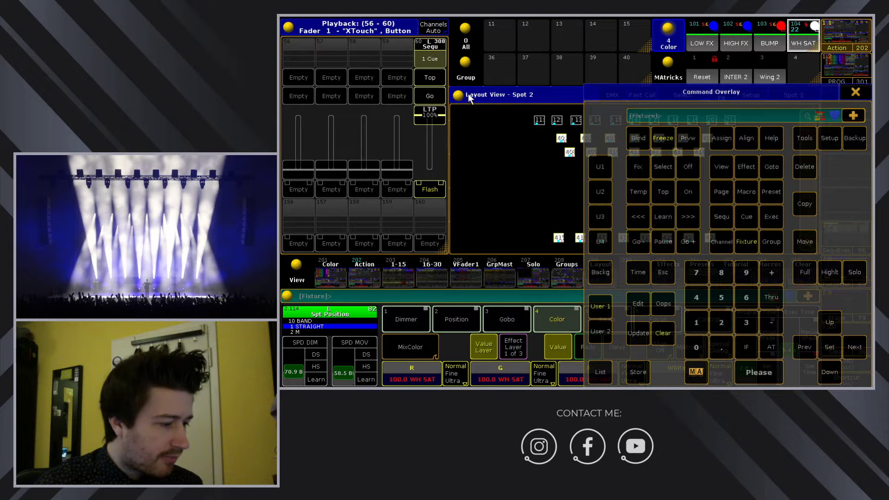
left_click(667, 334)
left_click(857, 92)
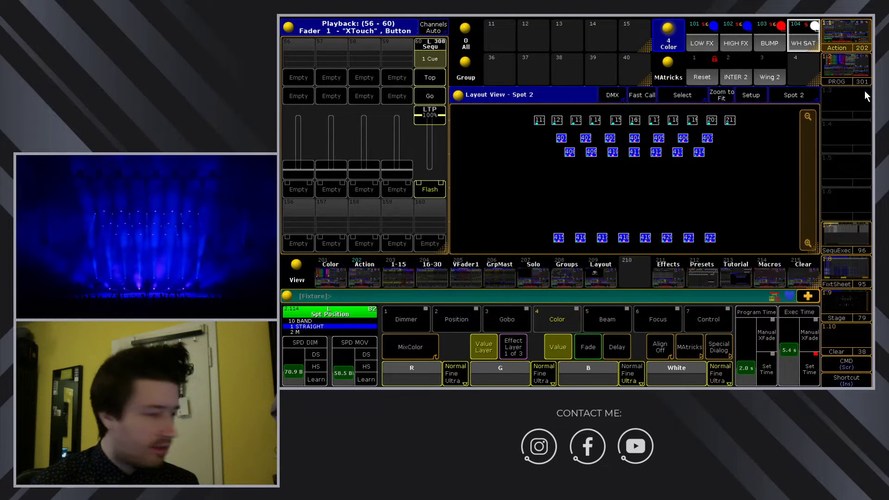
- Lower the fader of executor 60 to zero and test its fader and flash behaviour on the stage
left_click_drag(432, 116, 431, 216)
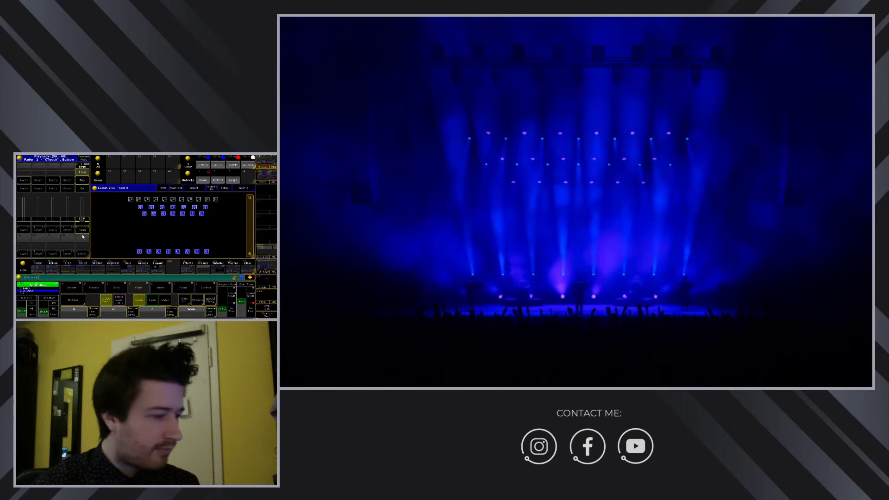
left_click_drag(83, 220, 87, 224)
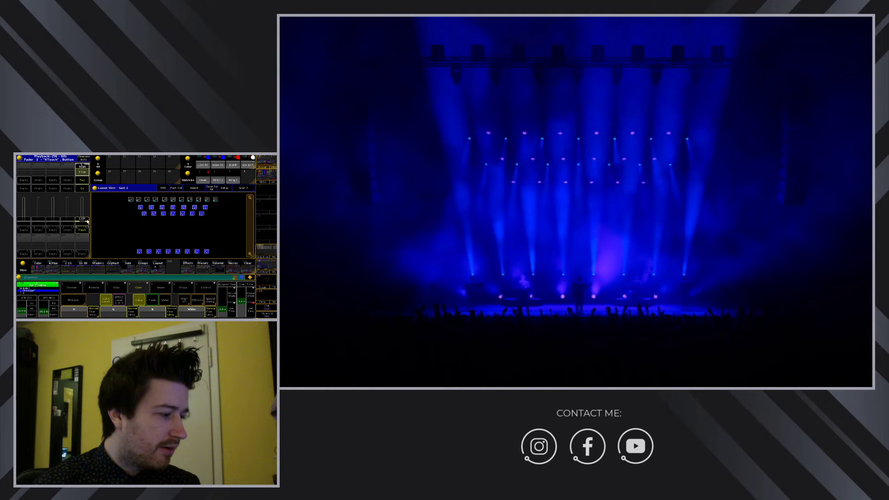
left_click_drag(87, 222, 86, 219)
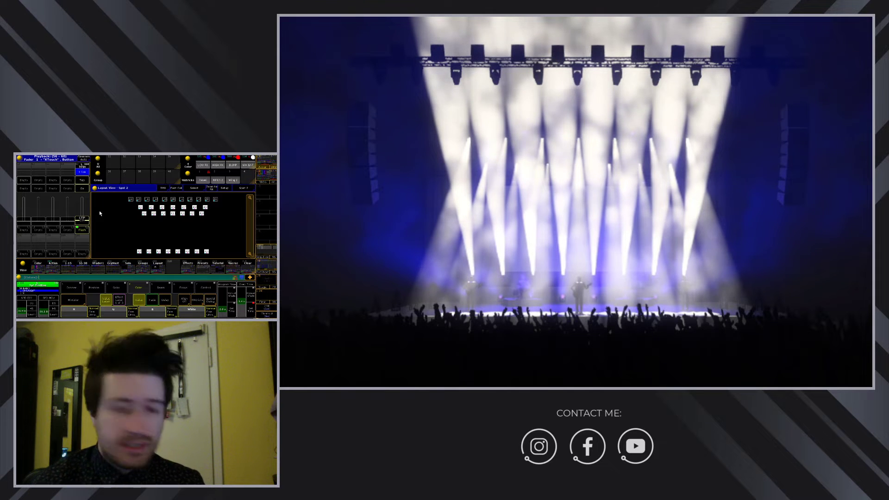
left_click(84, 229)
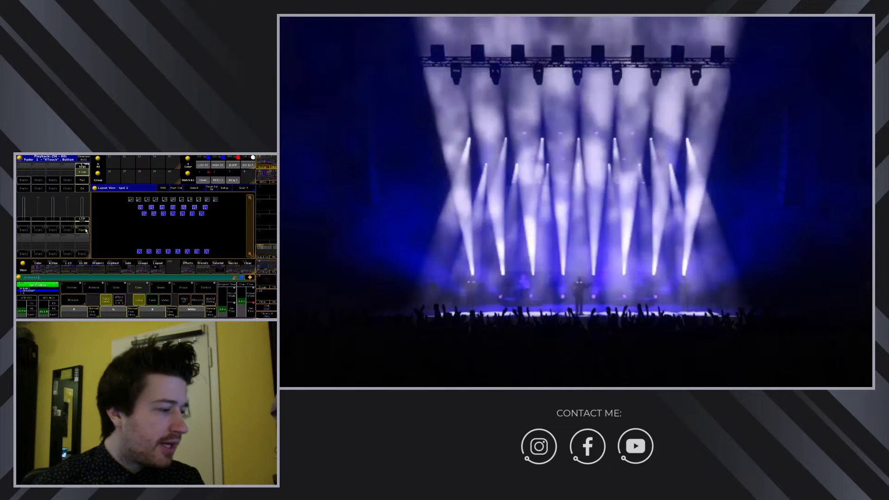
- Change the fader function of executor 60 to temp fader and test the fade
right_click(84, 169)
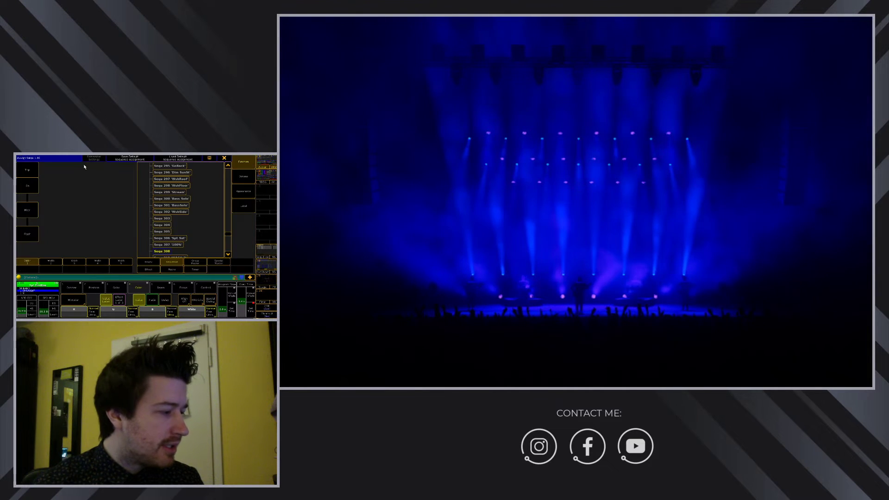
left_click(27, 212)
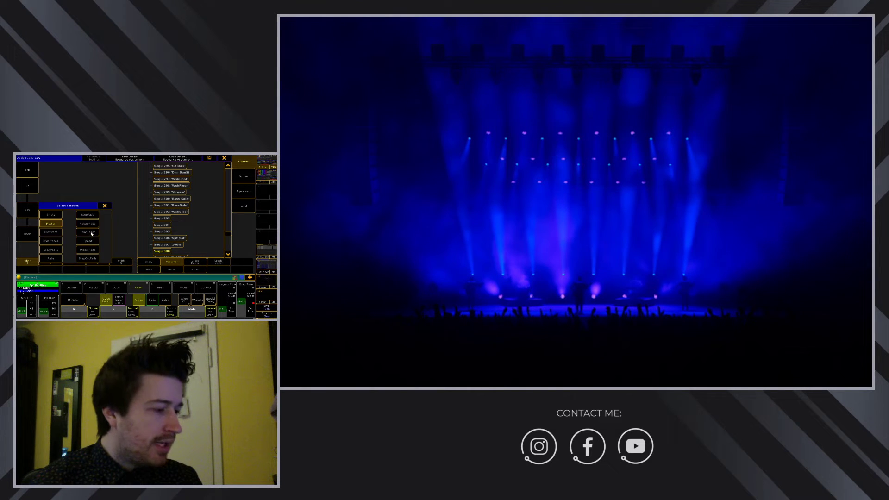
left_click(91, 234)
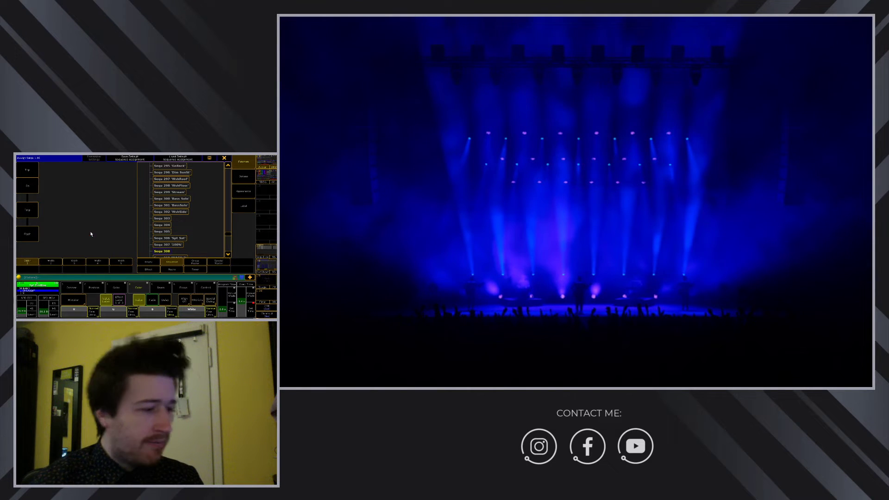
left_click(225, 158)
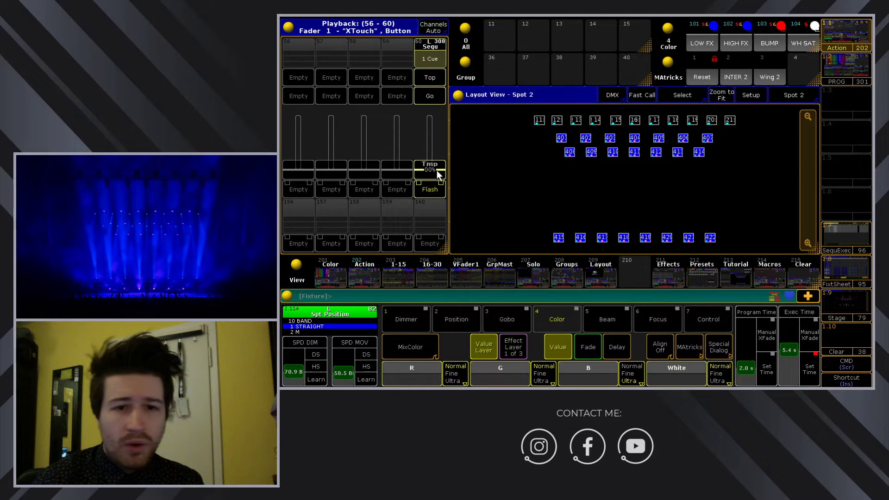
mouse_move(438, 171)
left_mouse_down()
mouse_move(438, 121)
mouse_move(427, 185)
mouse_move(432, 114)
mouse_move(426, 175)
left_mouse_up()
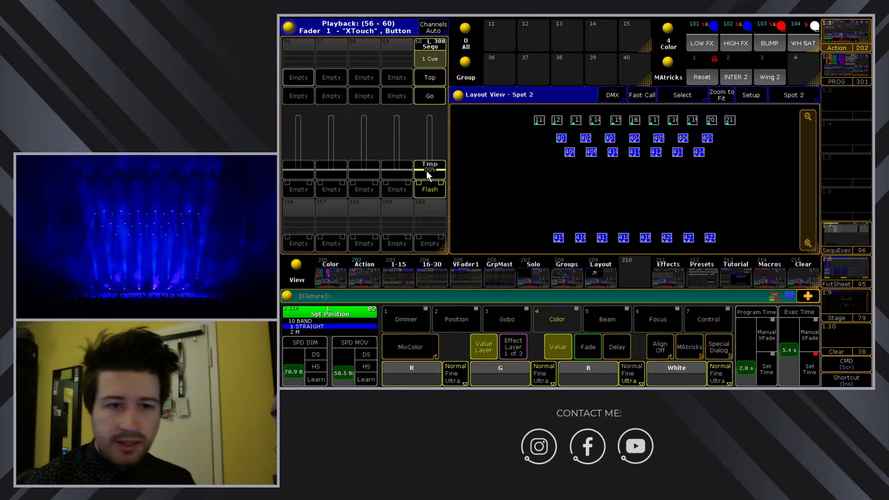
- Set the playback priority of executor 60 to High and test its fader
left_click(431, 46)
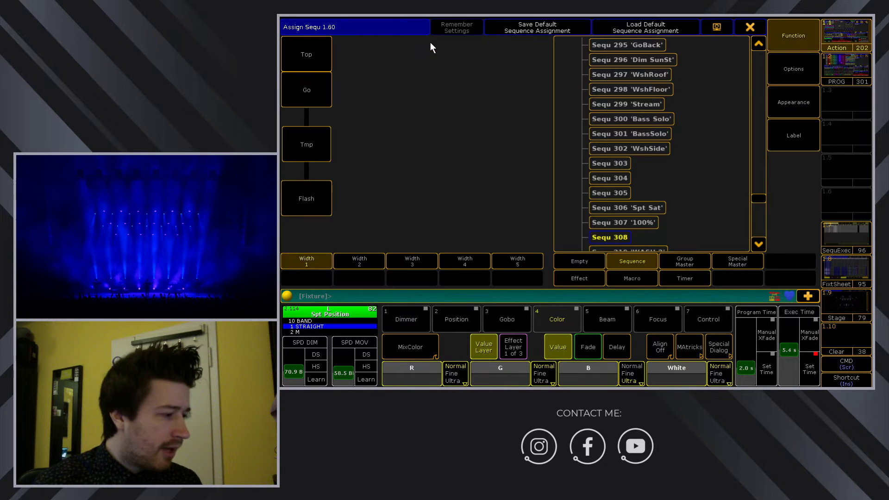
left_click(794, 69)
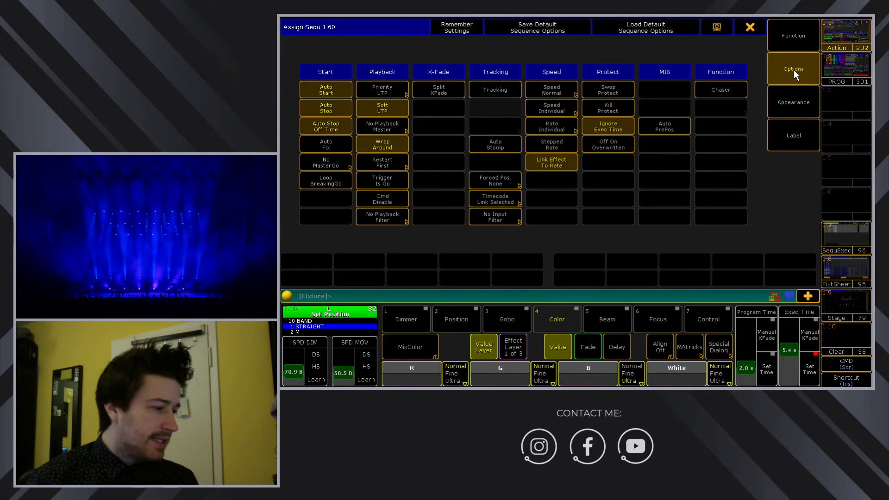
left_click(382, 90)
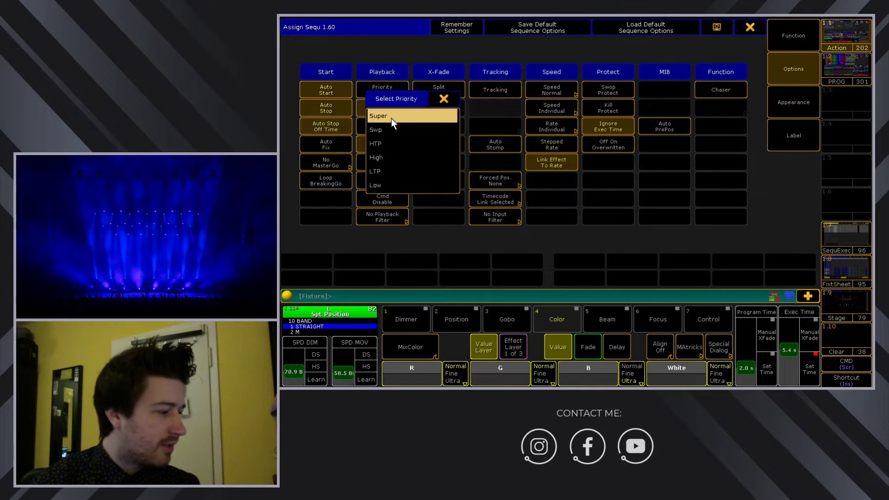
left_click(388, 157)
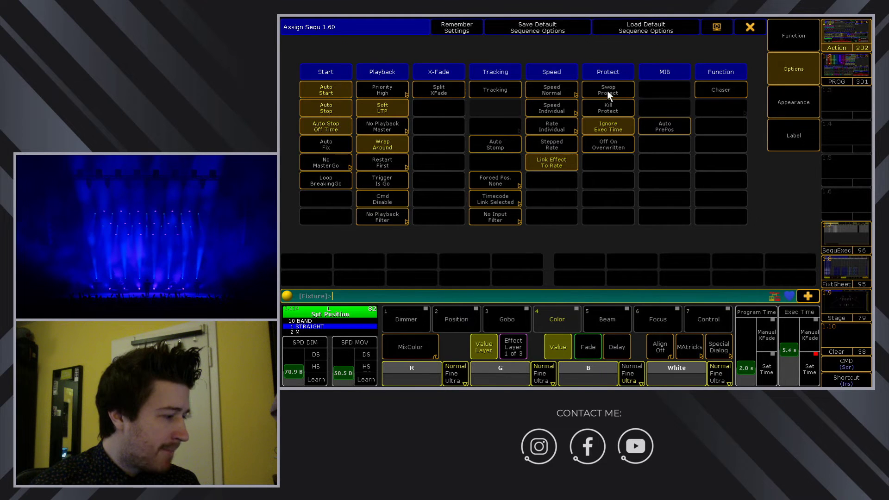
left_click(750, 27)
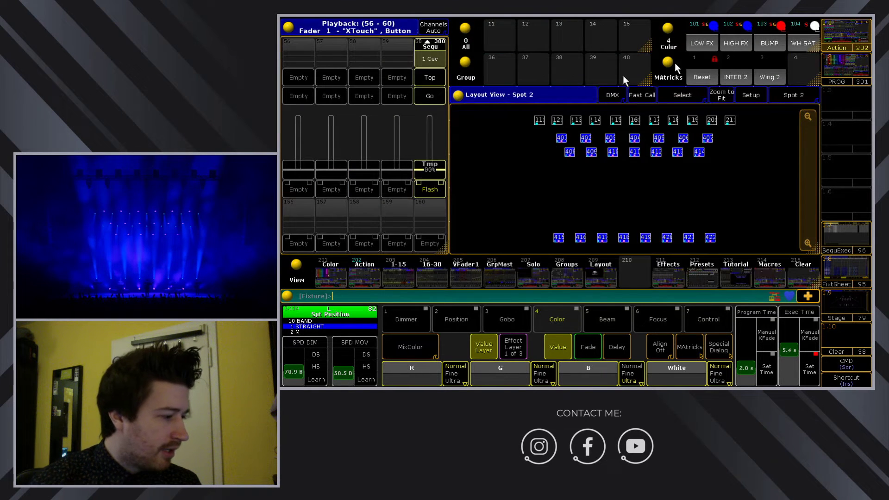
mouse_move(433, 173)
left_mouse_down()
mouse_move(436, 115)
mouse_move(433, 169)
mouse_move(426, 124)
mouse_move(429, 170)
left_mouse_up()
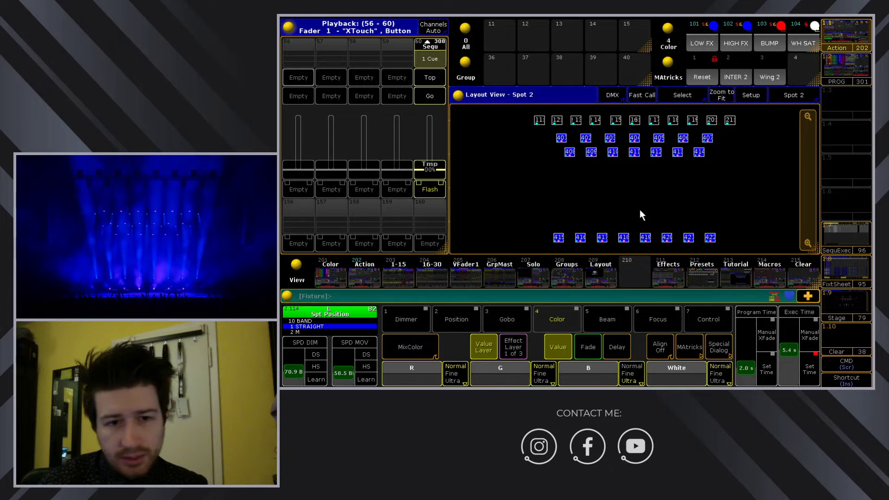
- Store empty cues 1 thru 3 on executor 160
left_click(808, 296)
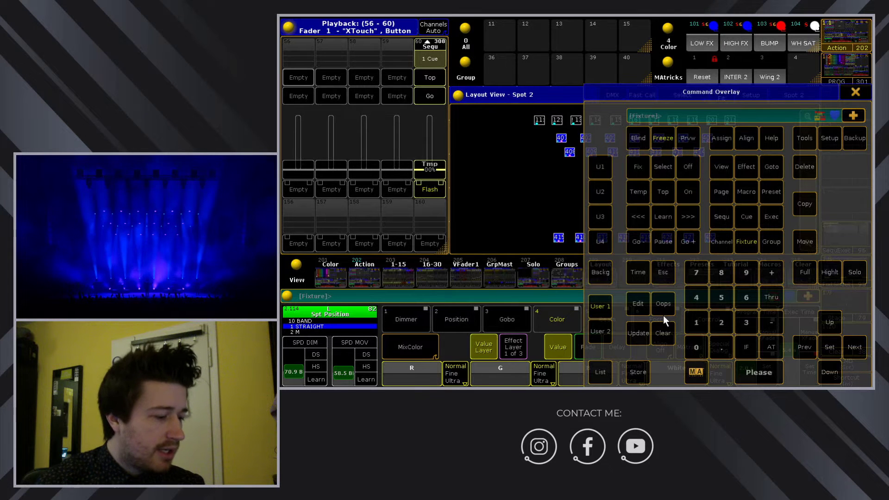
left_click(639, 372)
left_click(697, 324)
left_click(773, 297)
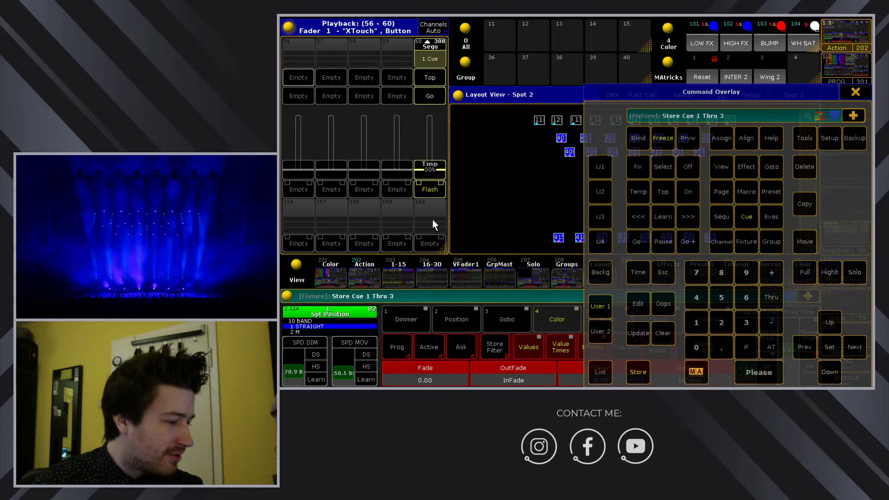
left_click(430, 242)
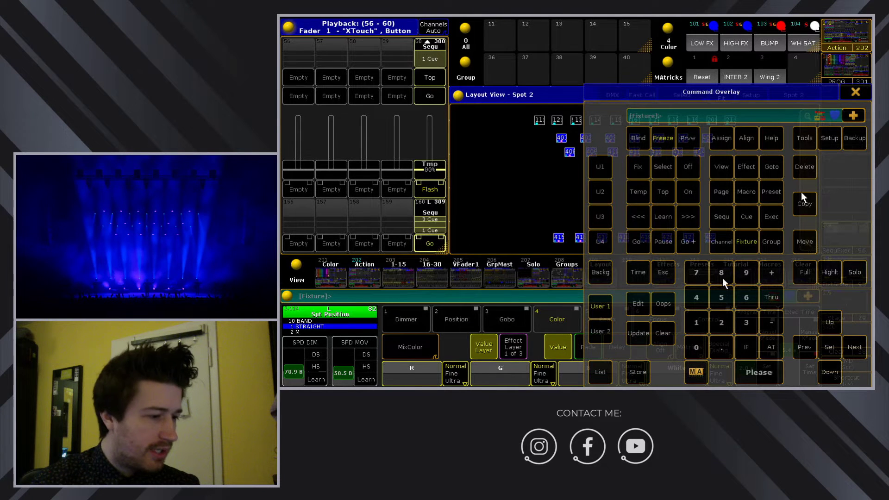
left_click(853, 92)
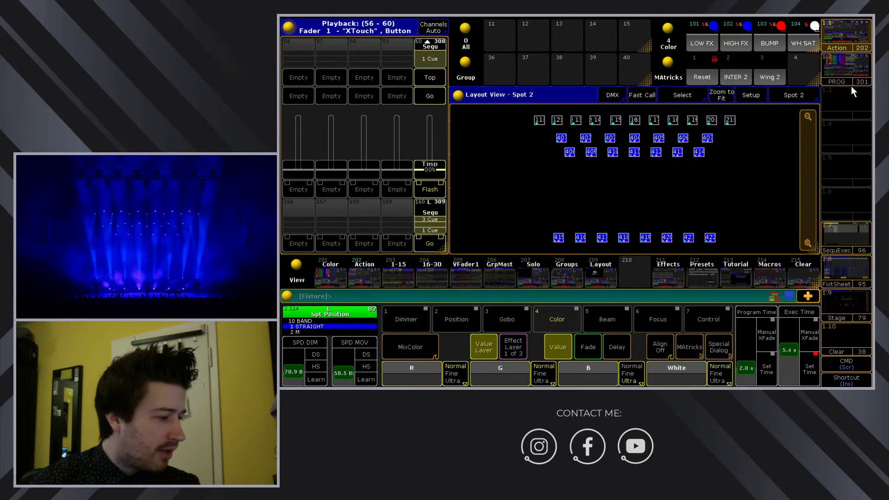
left_click(436, 227)
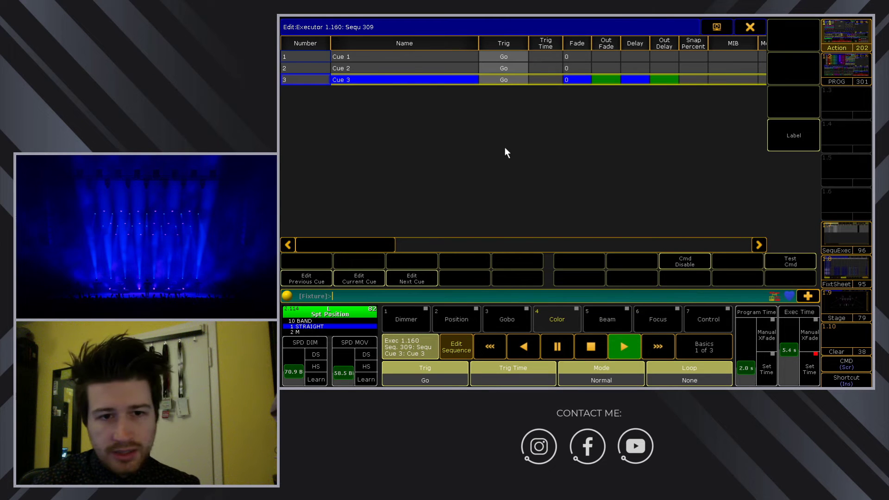
left_click_drag(376, 243, 475, 254)
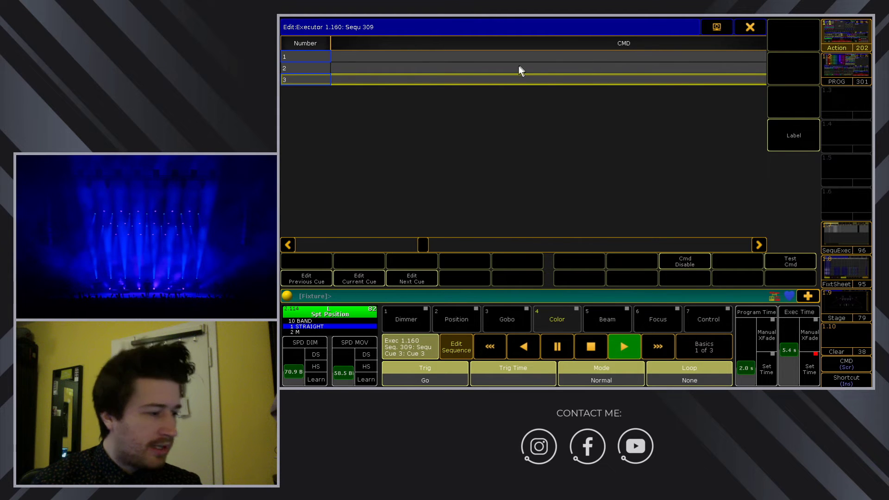
left_click(750, 27)
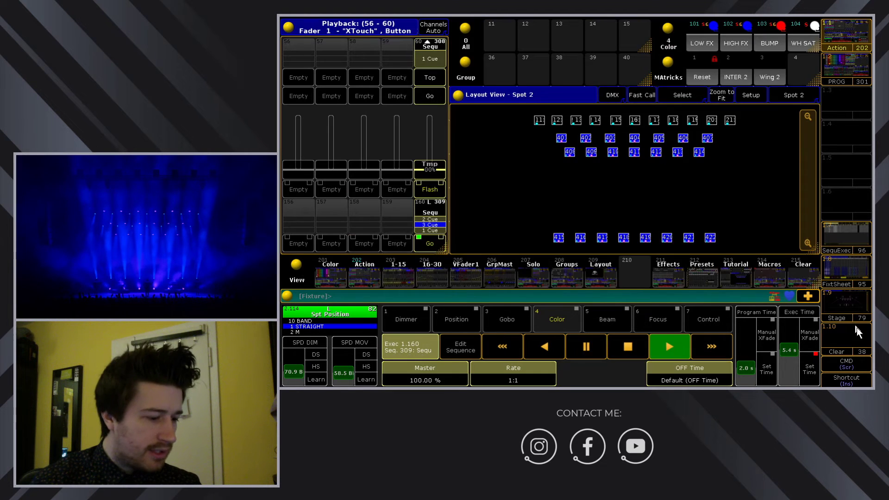
- Label executor 60 as "Spt Sat"
key("Scroll_Lock")
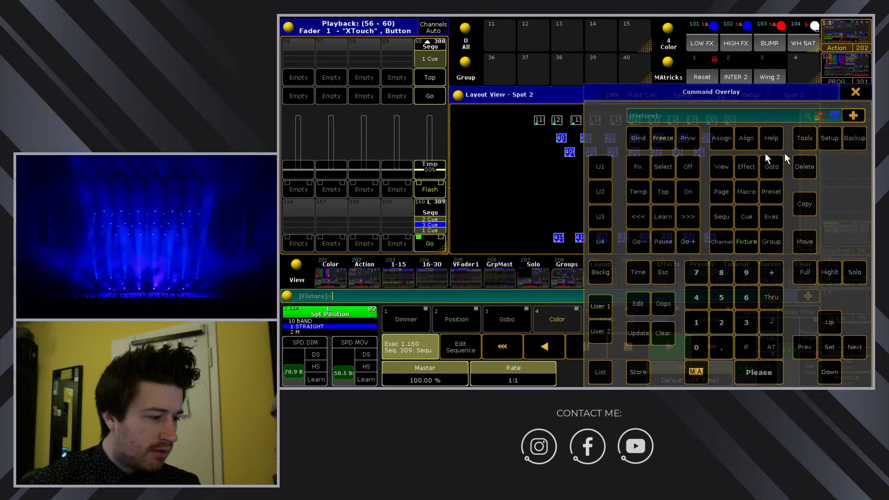
double_click(727, 140)
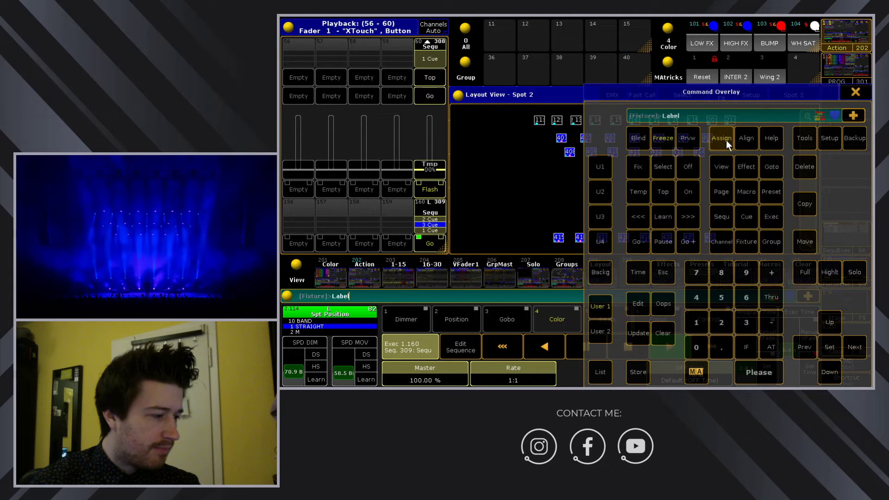
left_click(430, 57)
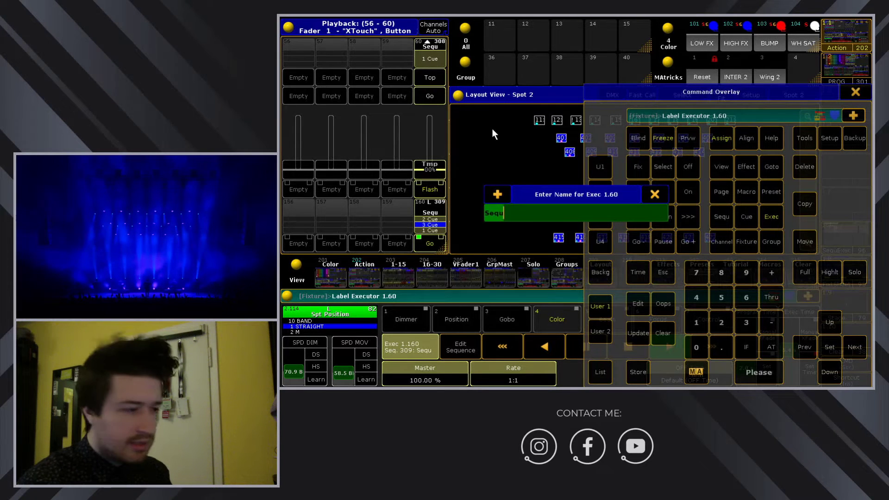
type("Spt Sa")
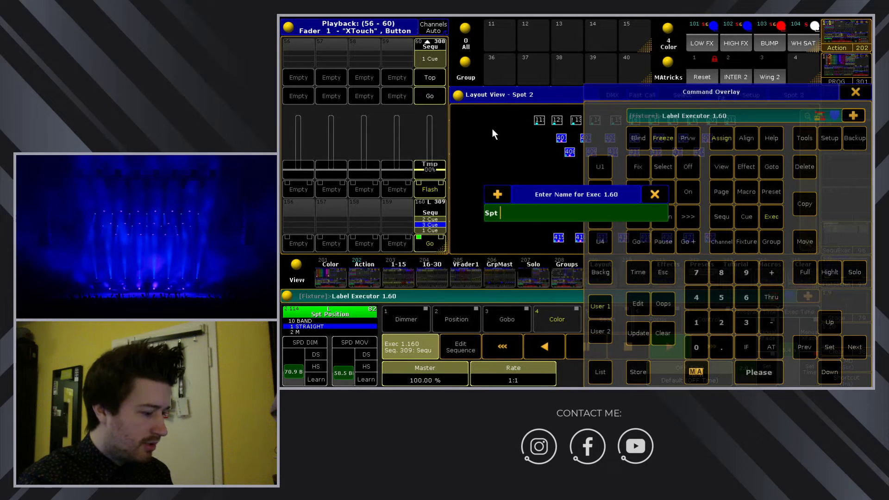
type("t")
key("Return")
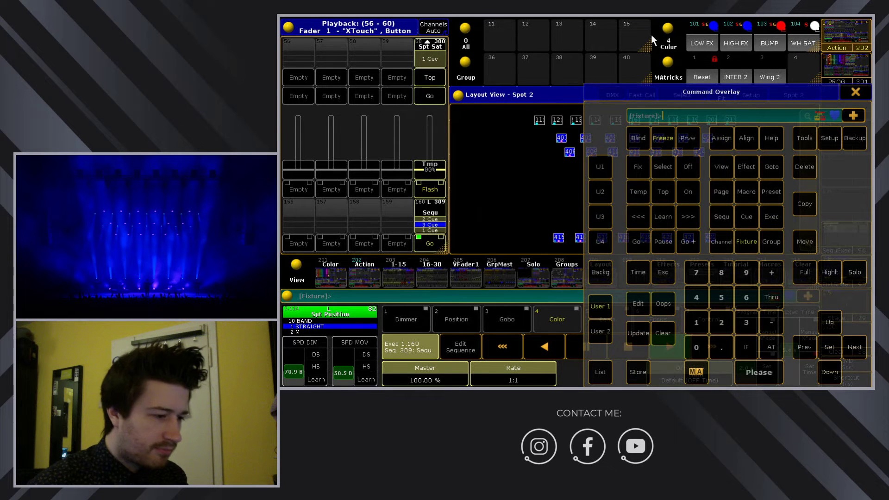
left_click(860, 92)
mouse_move(432, 167)
left_mouse_down()
mouse_move(434, 121)
mouse_move(428, 179)
left_mouse_up()
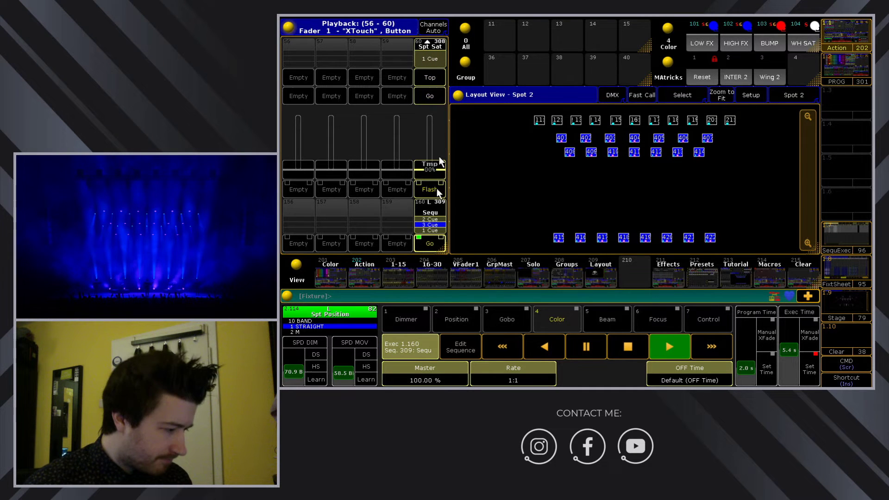
- Give cue 1 of executor 160 the command exec *."Spt Sat" at 0 time 2
left_click(430, 228)
left_click_drag(428, 254, 459, 254)
left_click(356, 58)
left_click(355, 57)
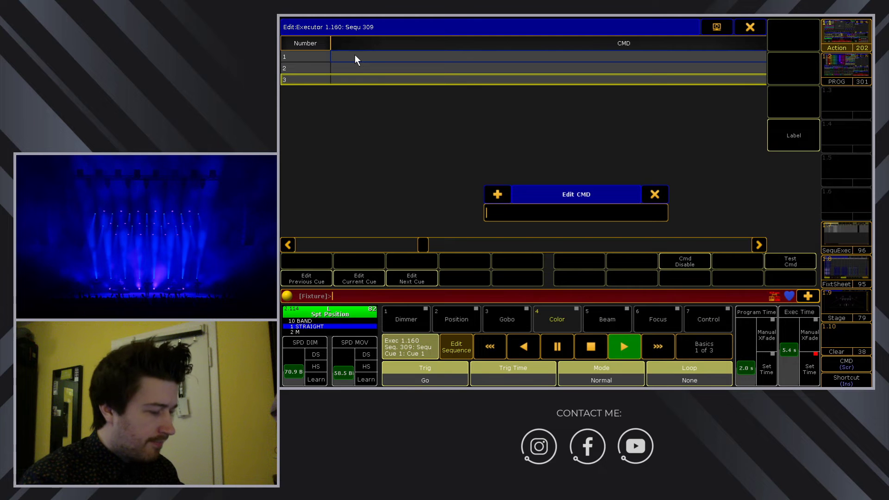
type("exec ")
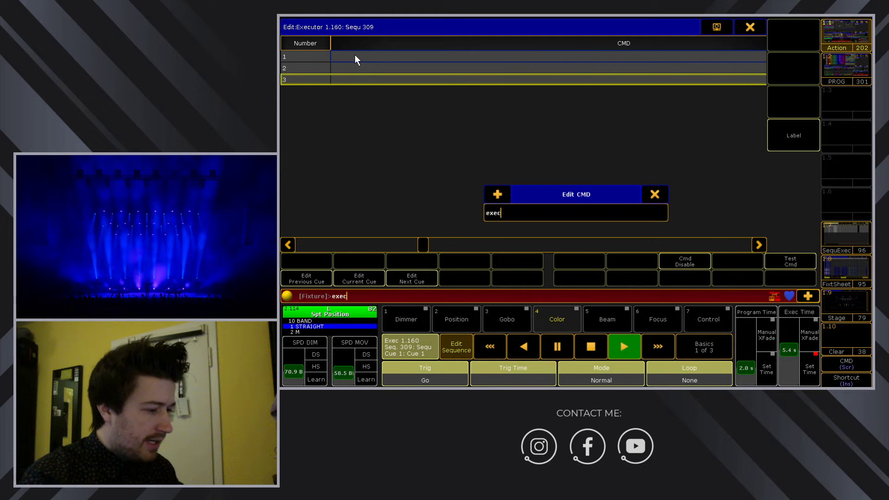
type("*")
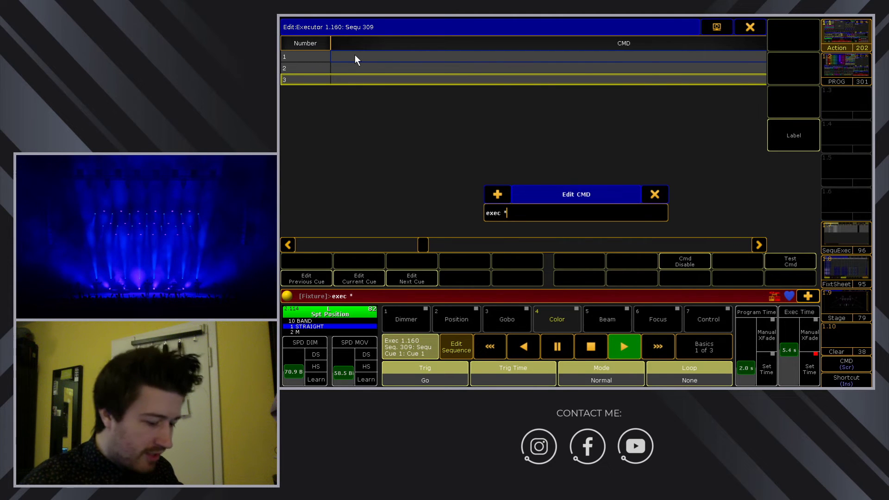
type(".")
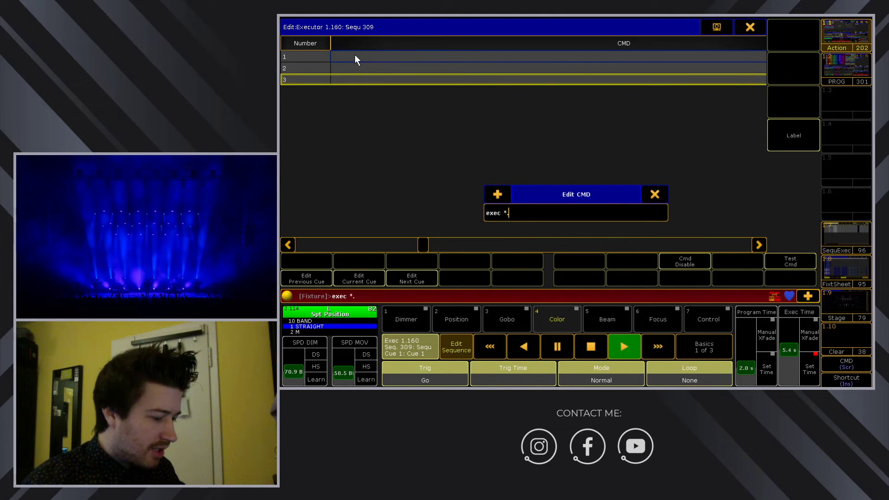
type("*")
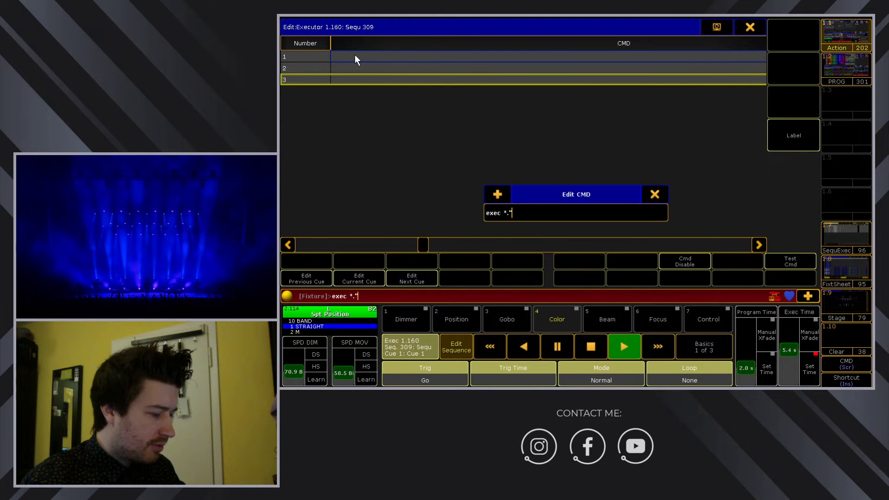
type("Sat")
key("BackSpace")
key("BackSpace")
key("BackSpace")
key("BackSpace")
type("Spt Sat\"")
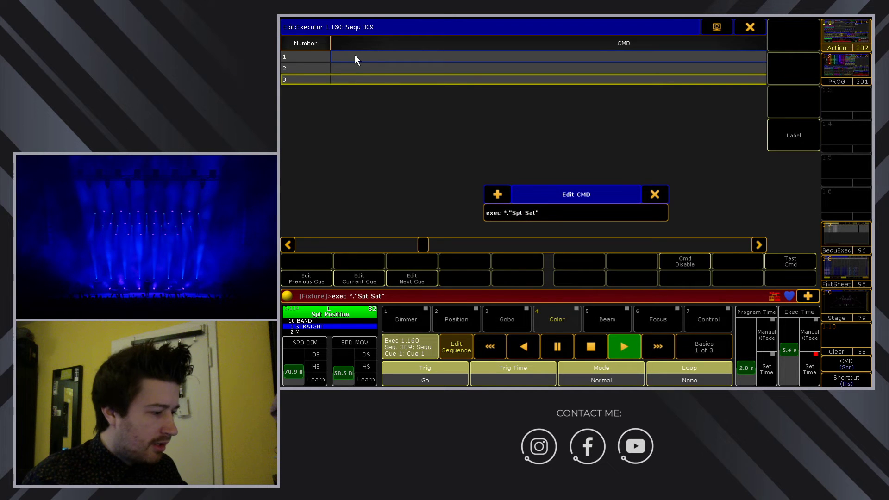
type(" at 0")
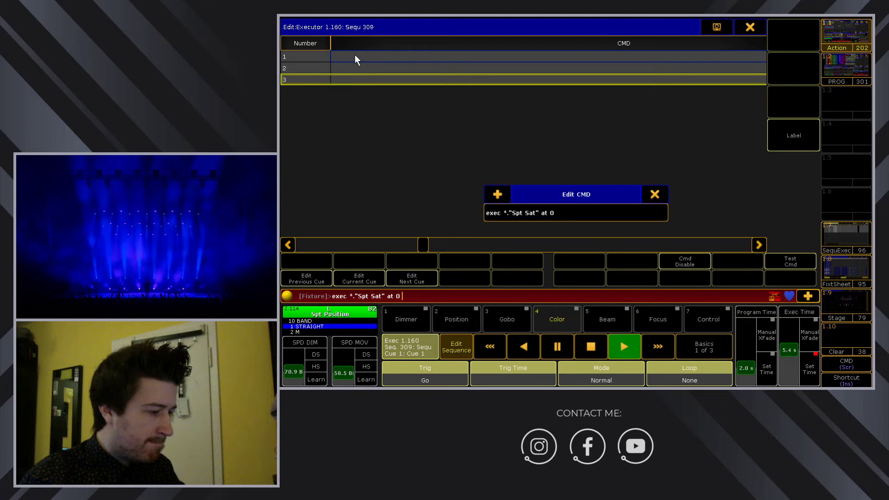
type(" time 2")
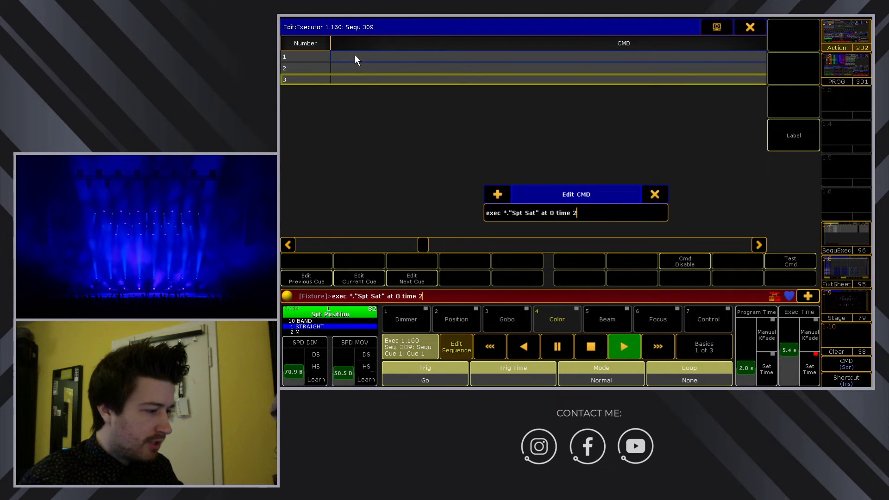
key("Return")
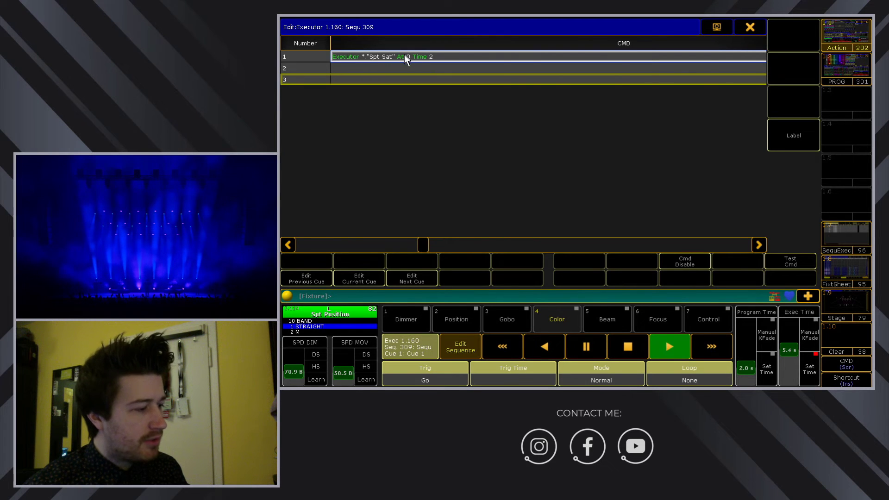
- Give cue 2 the command Executor *."Spt Sat" At 20 Time 2, reusing cue 1's command text
left_click(415, 68)
left_click(415, 68)
left_click(655, 194)
double_click(430, 55)
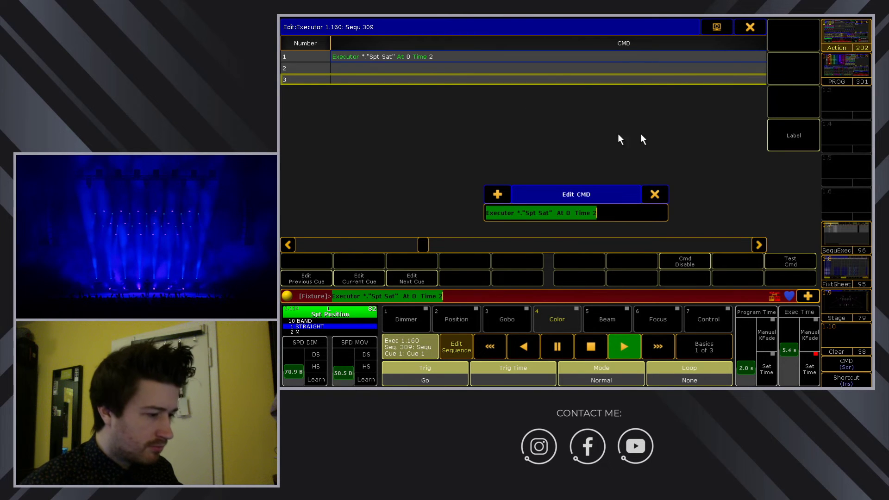
left_click(655, 194)
double_click(369, 60)
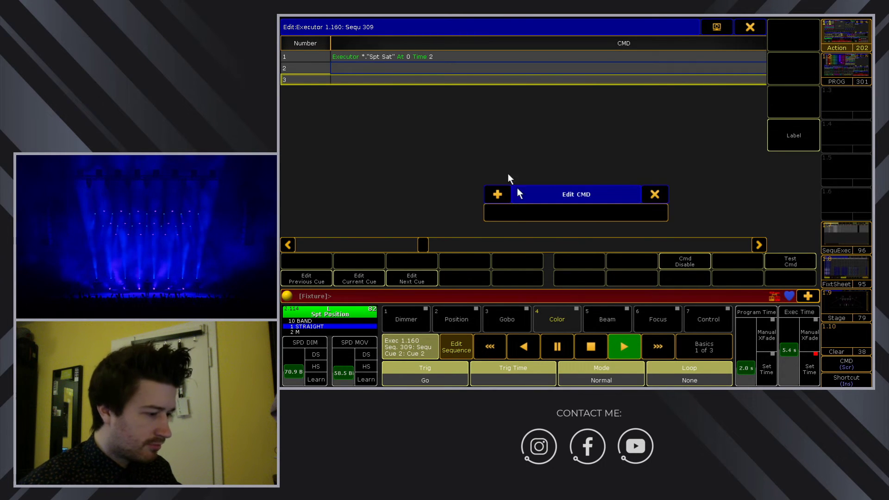
key("BackSpace")
type("20 Time 2")
key("Return")
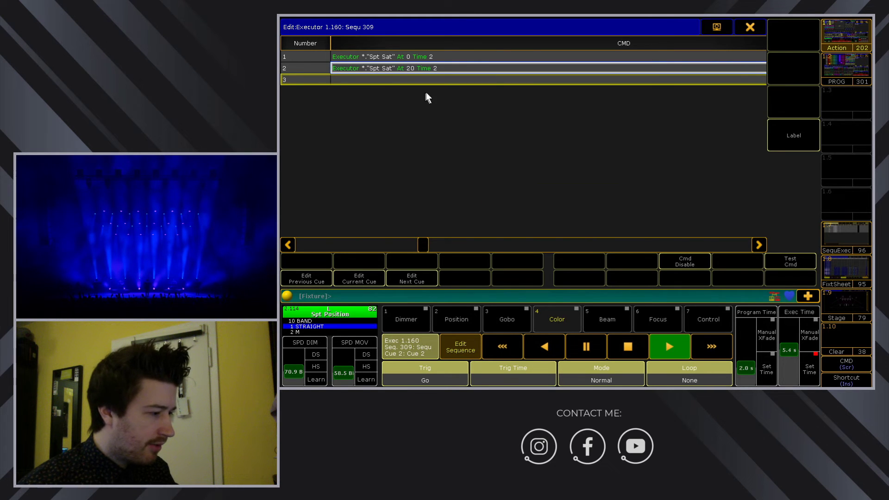
- Give cue 3 the command Executor *."Spt Sat" At 40 Time 2, reusing cue 1's command text
left_click(439, 82)
key("Up")
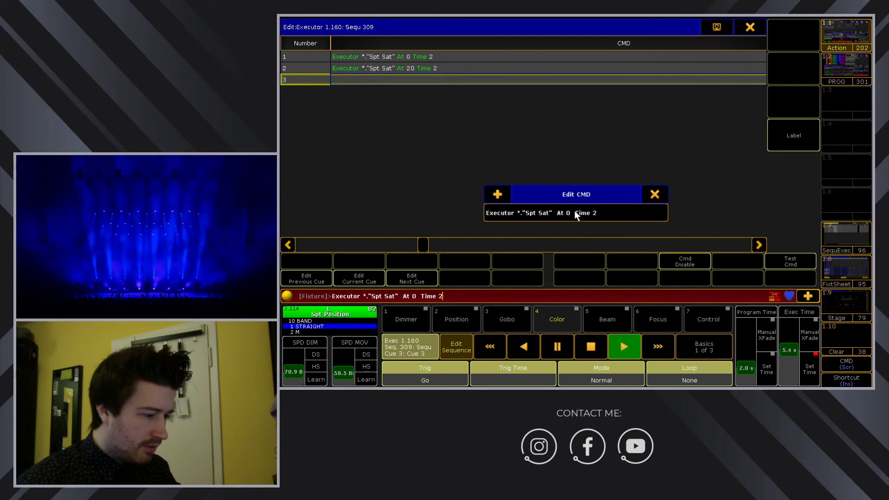
key("BackSpace")
type("40")
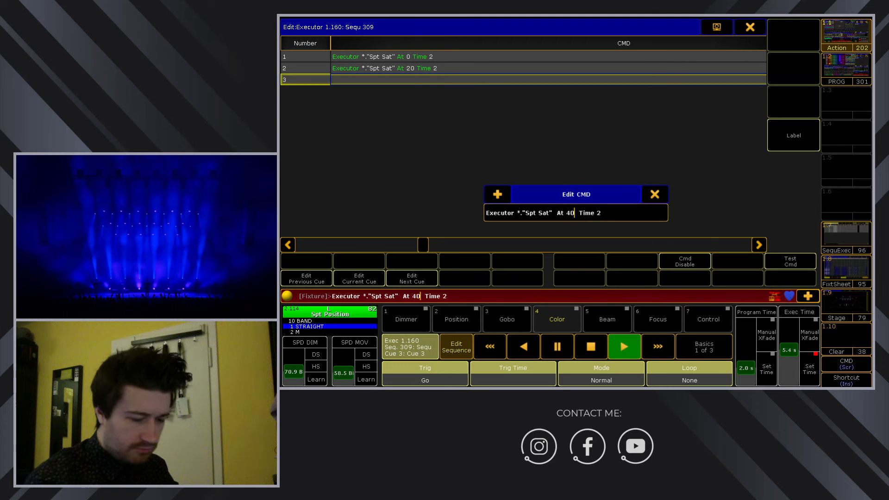
key("Return")
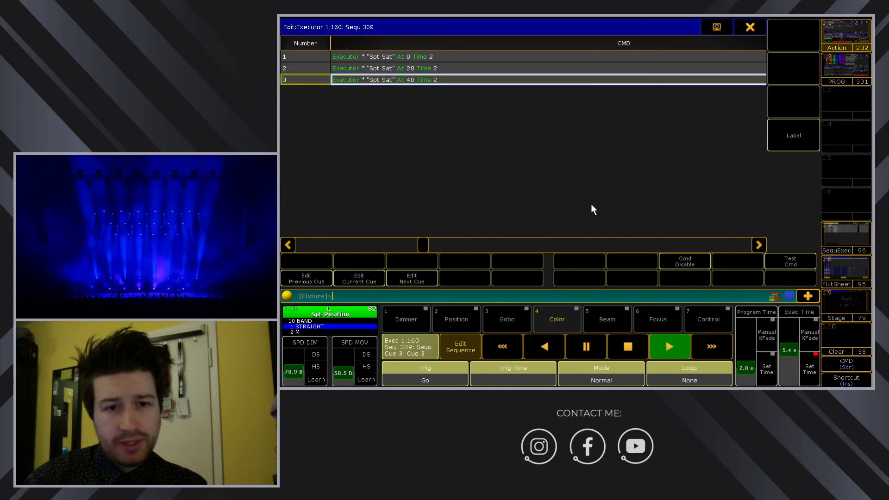
- Rename cue 1 of the executor 160 sequence to "100 %"
left_click_drag(433, 244, 311, 260)
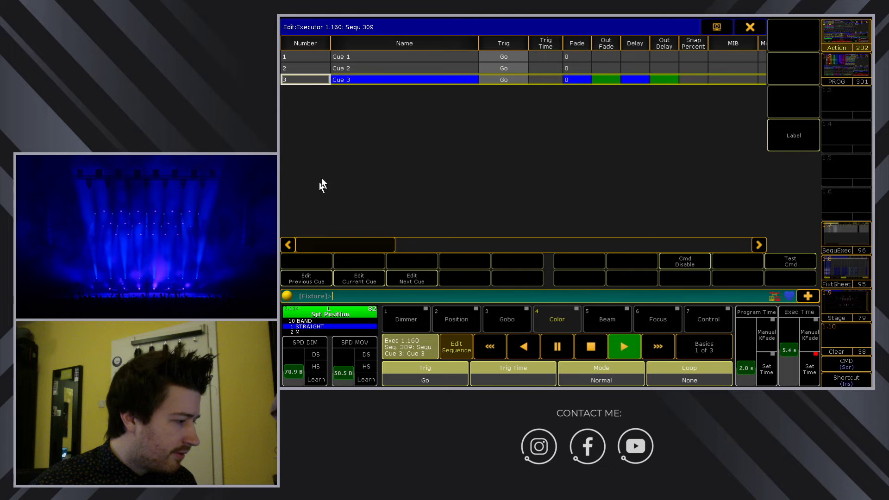
left_click(355, 57)
left_click(356, 56)
type("100 %")
key("Return")
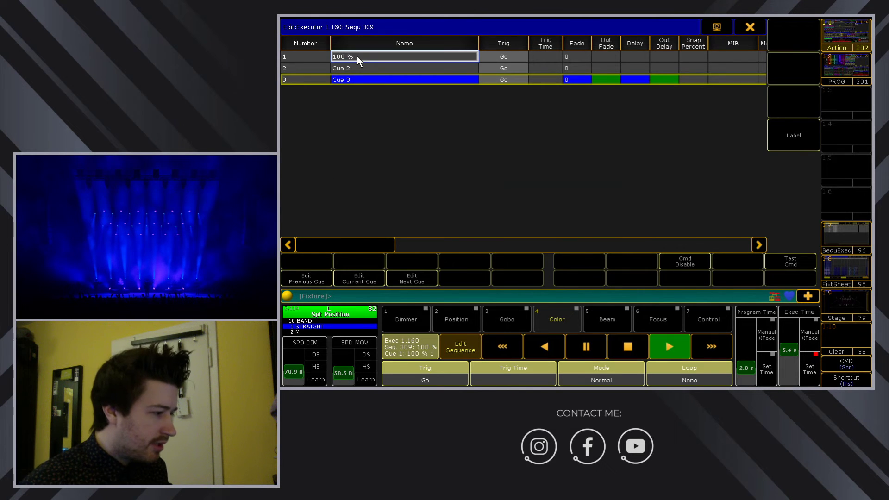
- Rename cue 2 of the sequence to "80 %"
left_click(360, 69)
left_click(360, 70)
type("8")
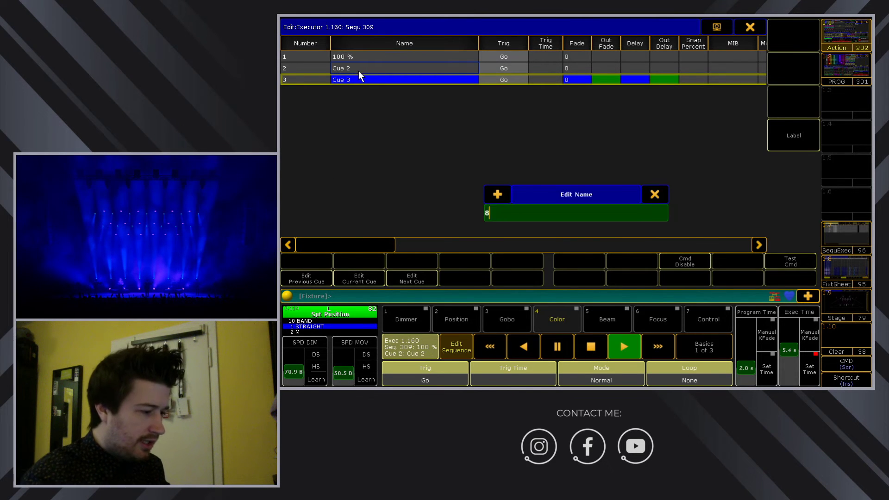
type("0 %")
key("Return")
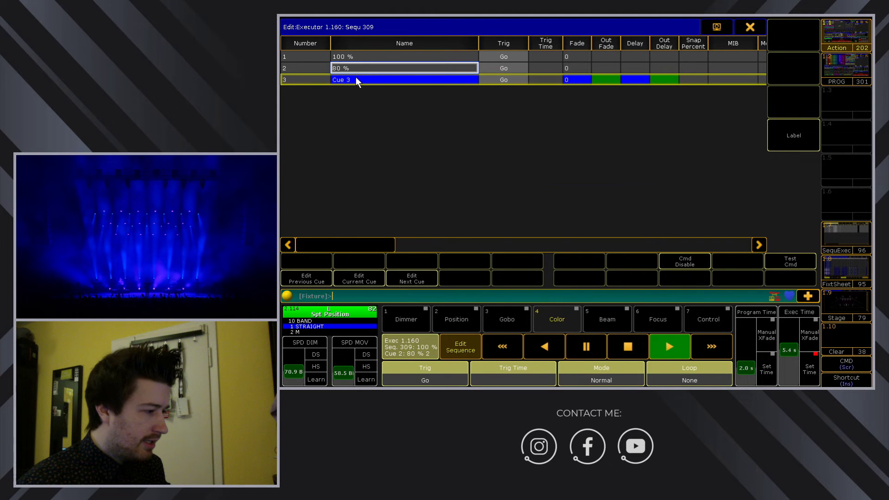
- Rename cue 3 of the sequence to "60 %"
left_click(365, 80)
left_click(365, 80)
type("60")
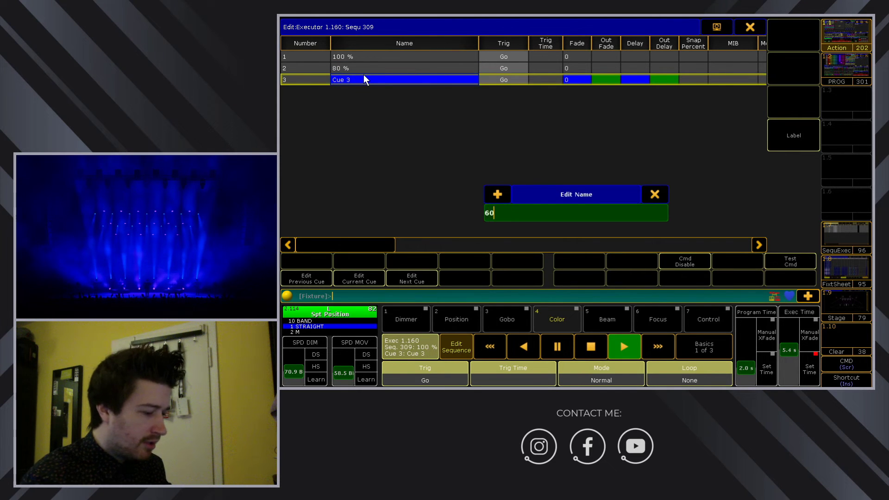
type(" %")
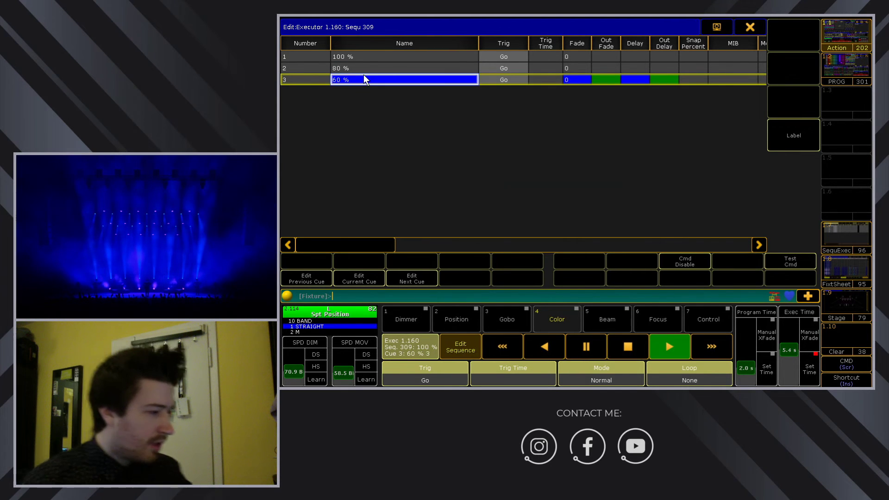
key("Return")
- Compare the percentage names of the three cues with the fader levels in their commands
left_click_drag(364, 241, 456, 245)
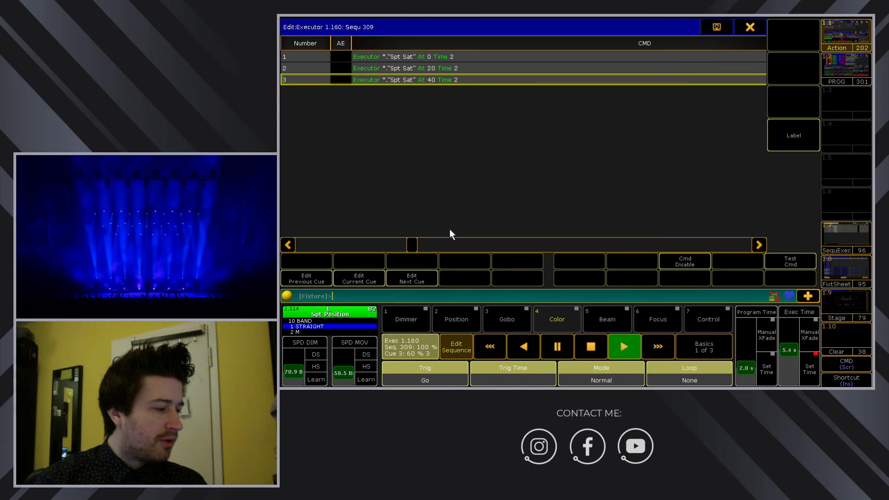
left_click_drag(414, 246, 304, 246)
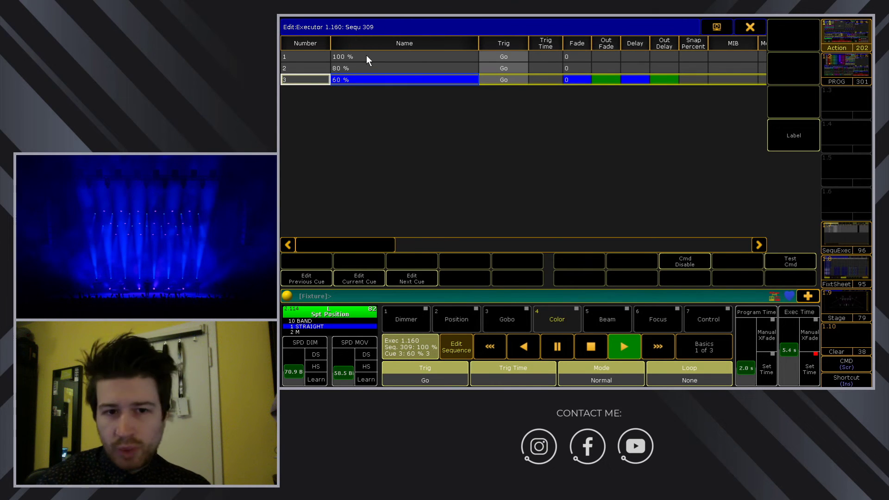
left_click_drag(370, 242, 457, 252)
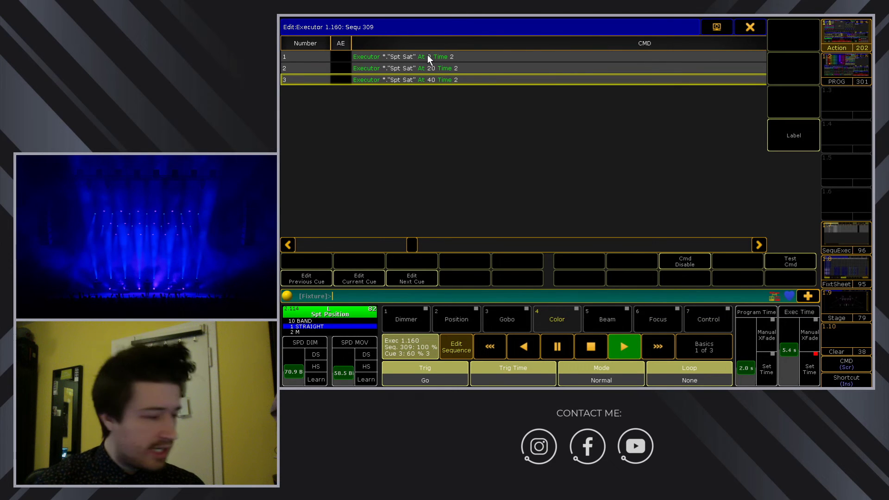
left_click_drag(415, 246, 302, 239)
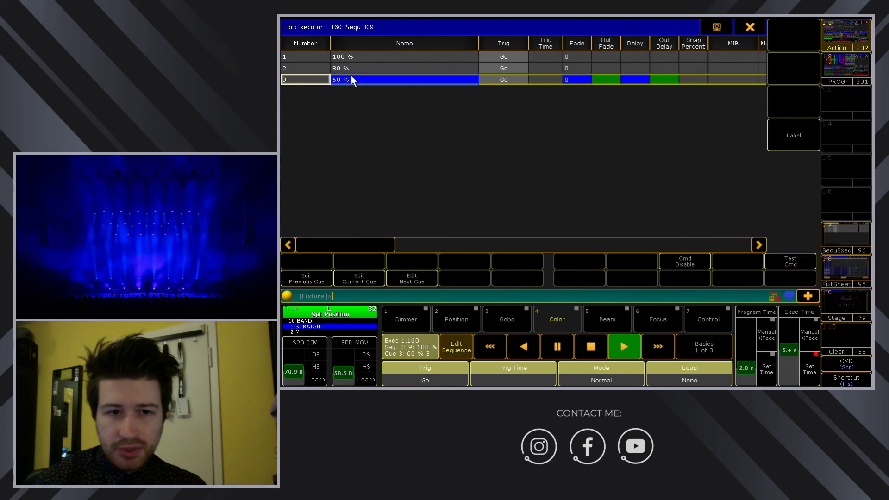
left_click_drag(362, 242, 466, 253)
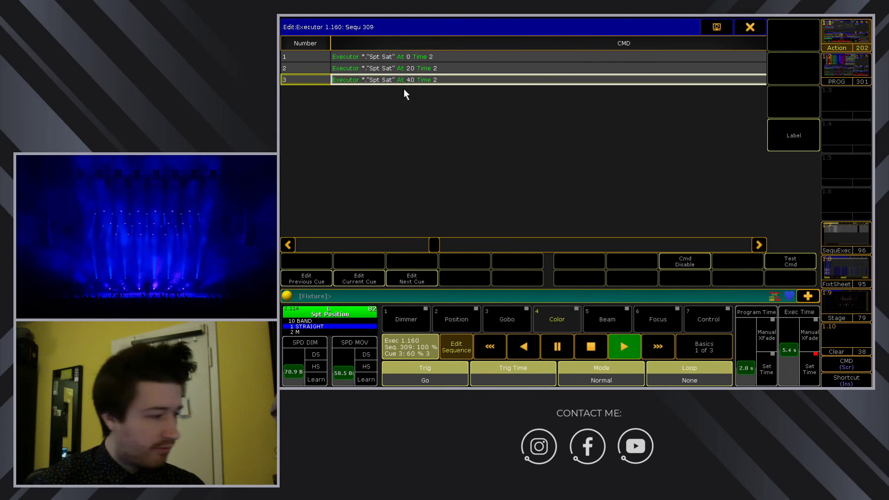
- Close the sequence editor and run executor 160 through its 100 %, 80 % and 60 % cues to test the saturation fades
mouse_move(435, 246)
left_mouse_down()
mouse_move(305, 244)
mouse_move(454, 245)
left_mouse_up()
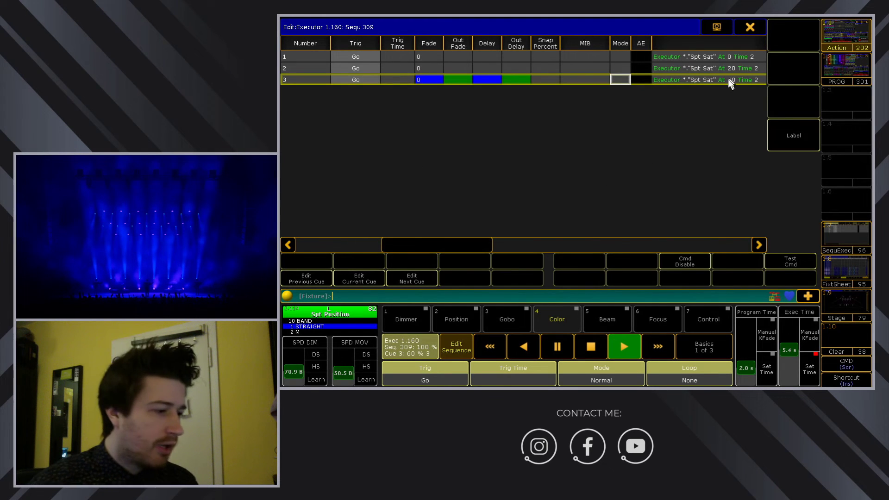
left_click(750, 27)
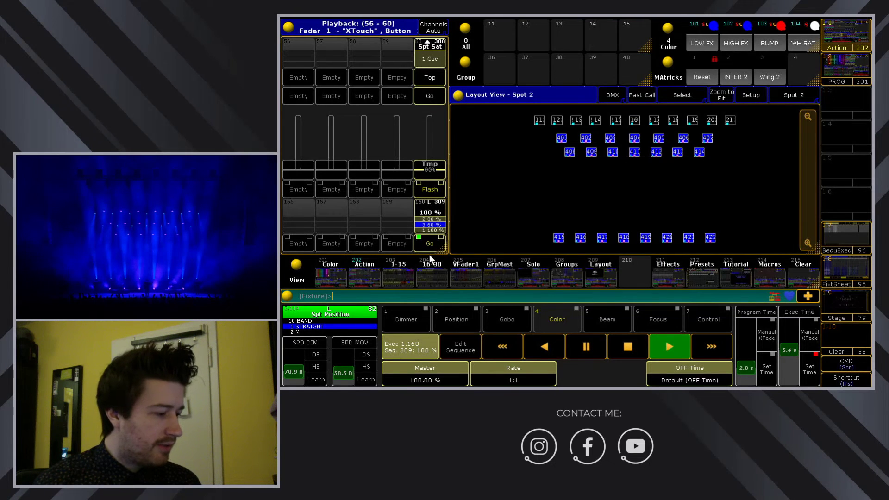
left_click(430, 243)
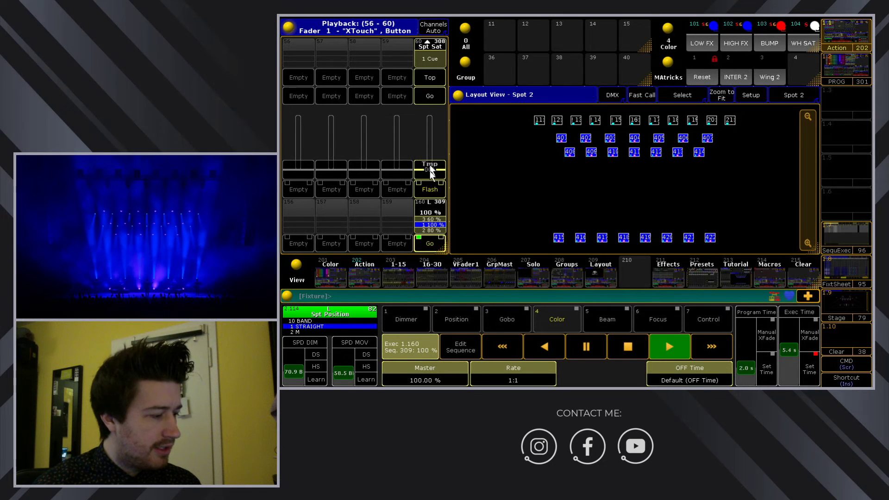
left_click(430, 241)
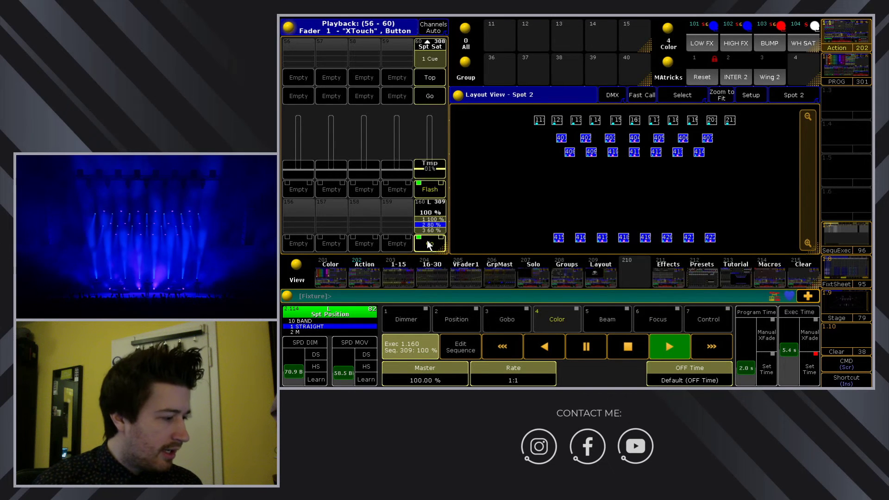
left_click_drag(428, 168, 427, 162)
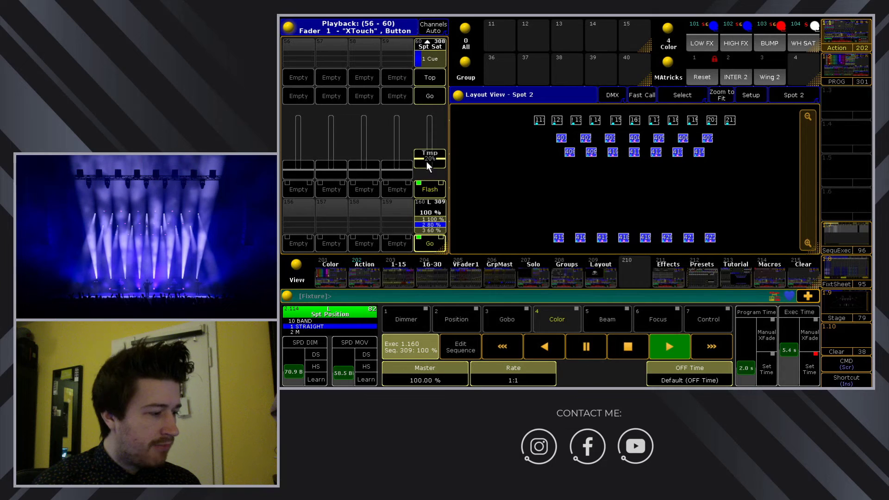
left_click(430, 243)
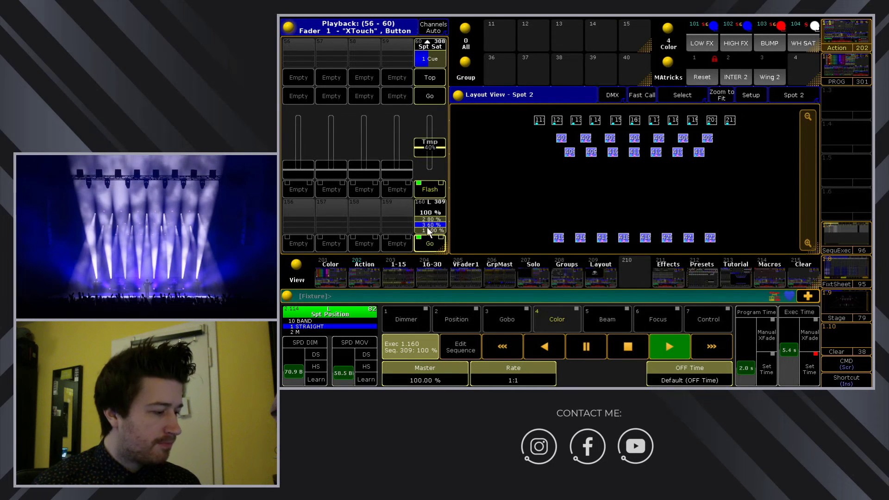
- Review executor 160's playback options, including Wrap Around, and advance its sequence from the 60 % cue to the 100 % cue
left_click(434, 213)
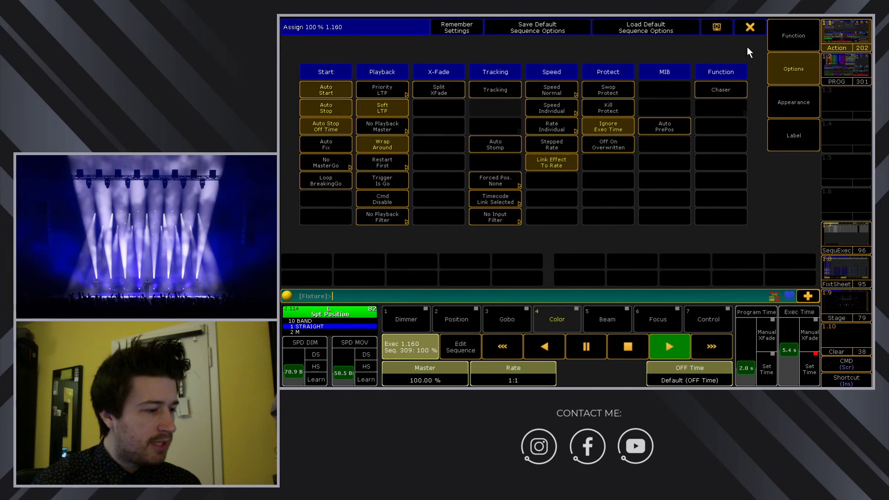
left_click(750, 27)
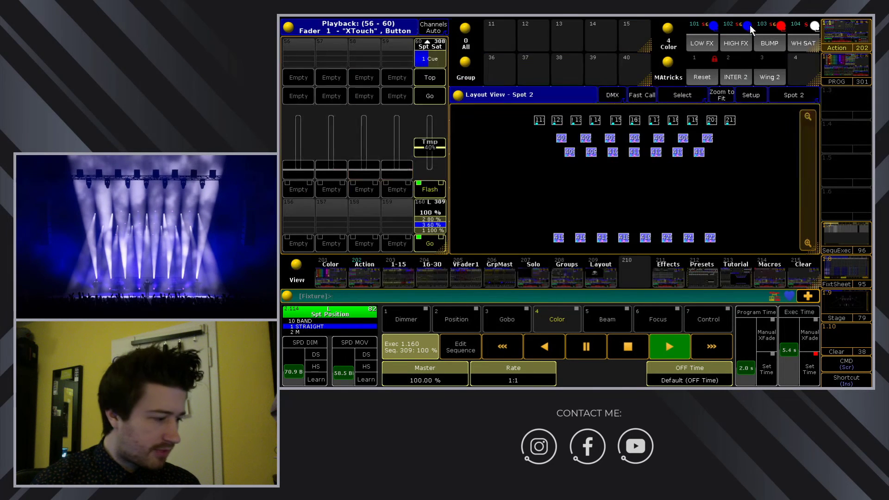
left_click(432, 244)
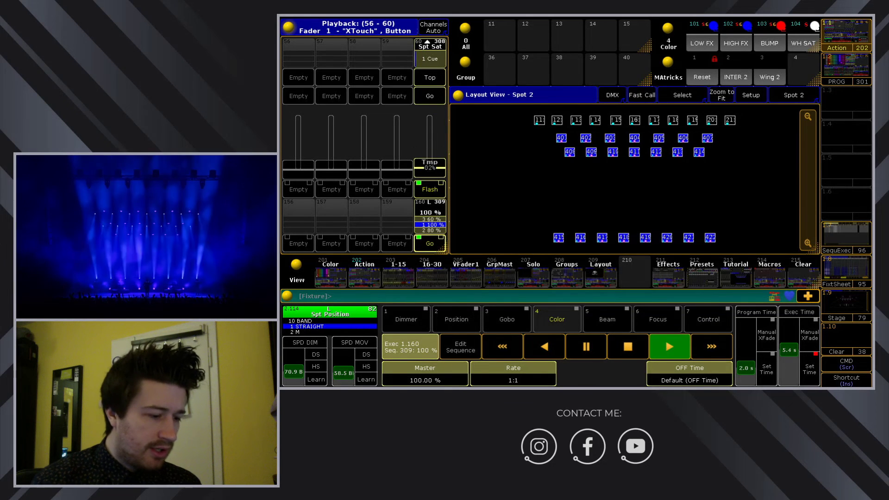
- Label executor 1.160 "Saturation" and close the command overlay
left_click(722, 139)
left_click(723, 138)
left_click(430, 241)
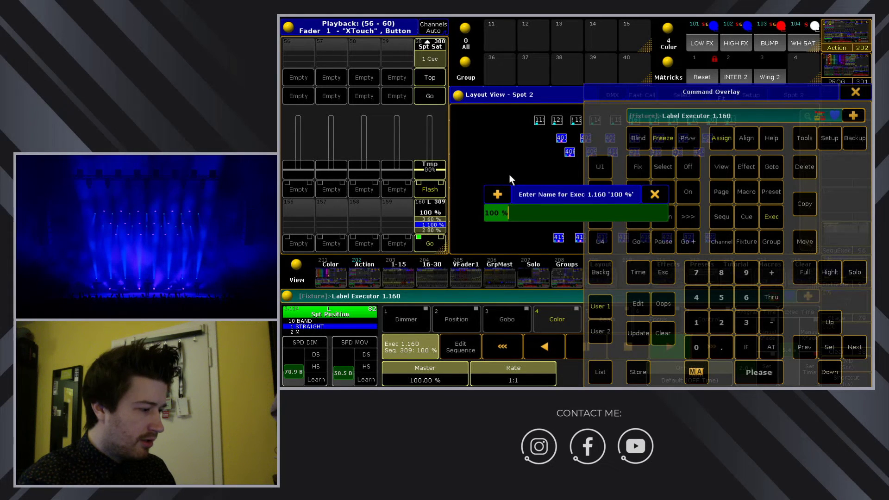
type("Sat")
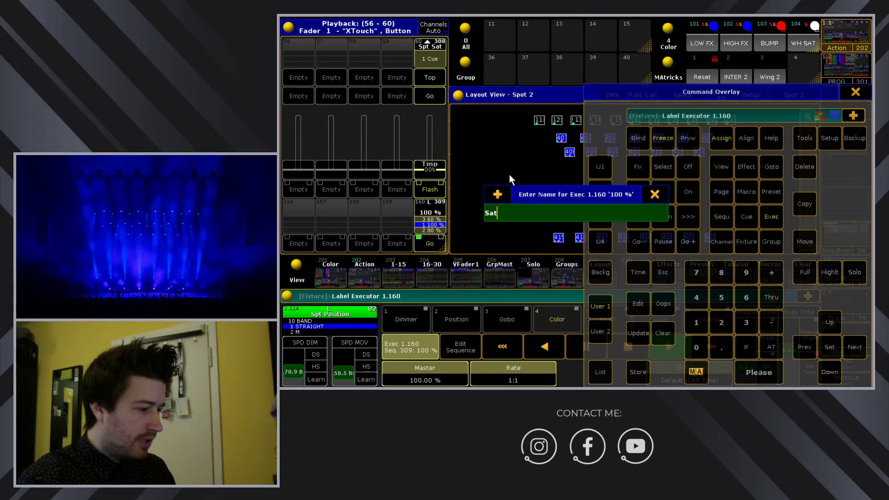
type("uration")
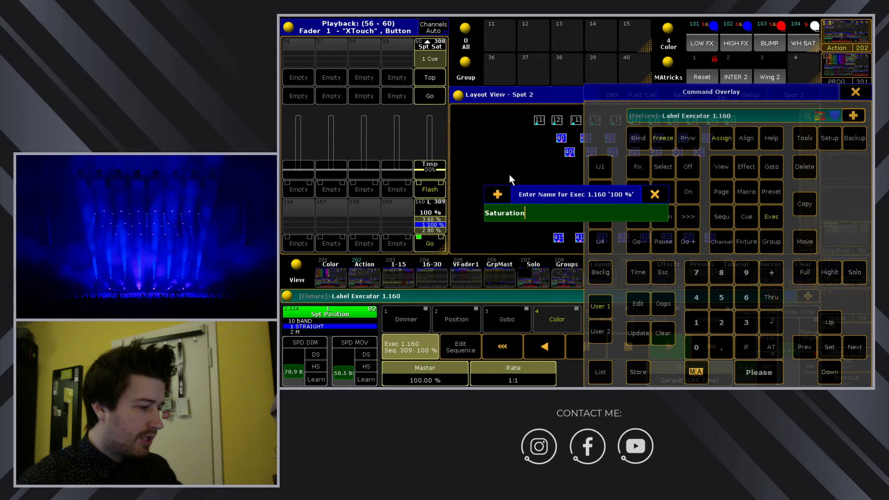
key("Return")
left_click(857, 93)
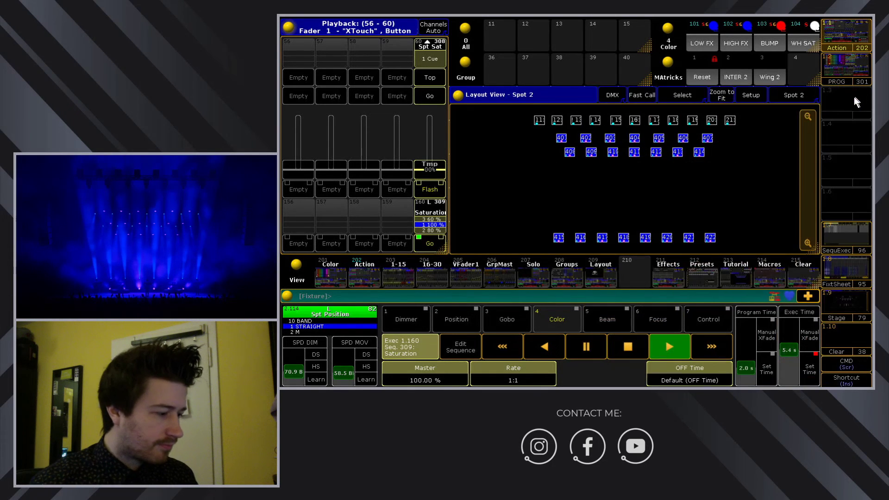
- Trigger cues on the Saturation executor to test the spots' timed saturation change in the stage view
left_click(428, 244)
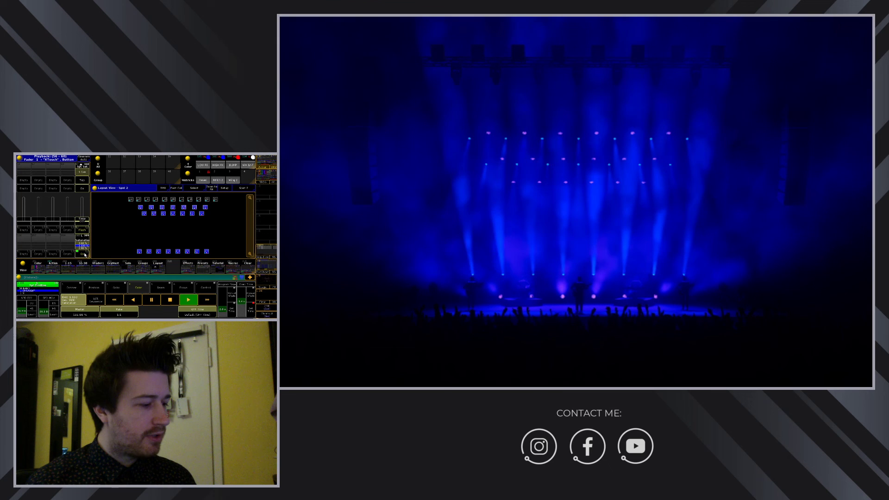
left_click(83, 255)
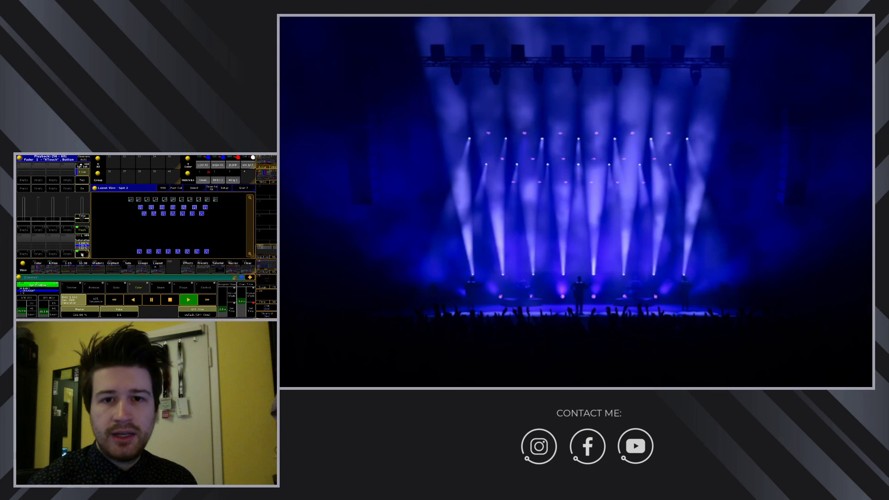